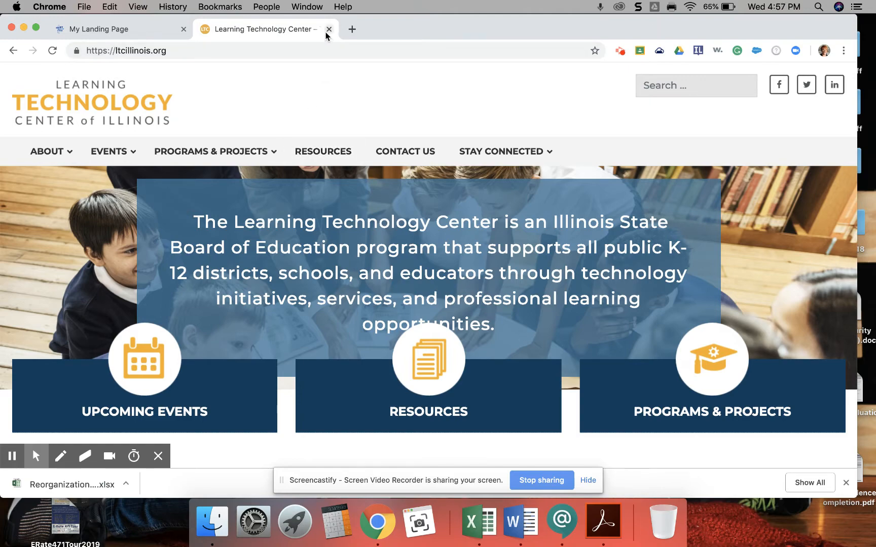
Switch to the USAC portal landing page and open the submitted contracts of the HUTSONVILLE C U SCHOOL DIST 1 entity
click(149, 32)
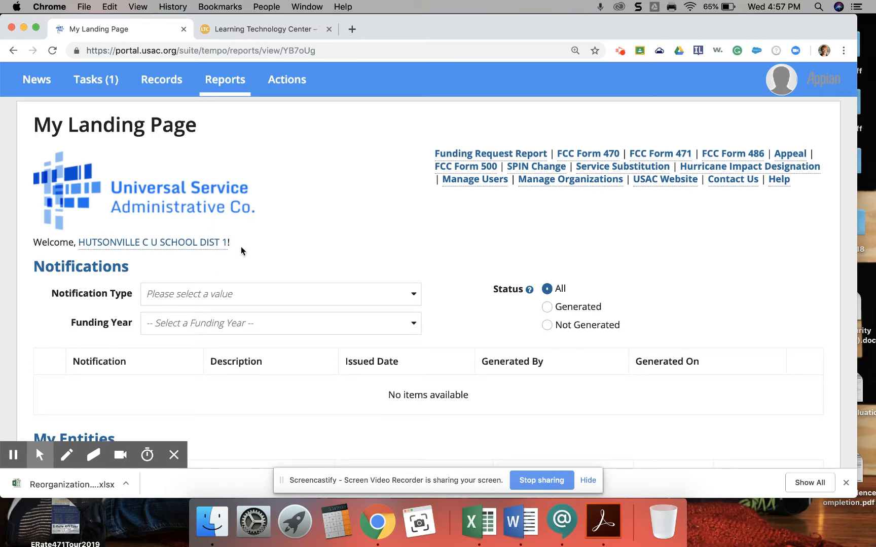
scroll(238, 260, down, 5)
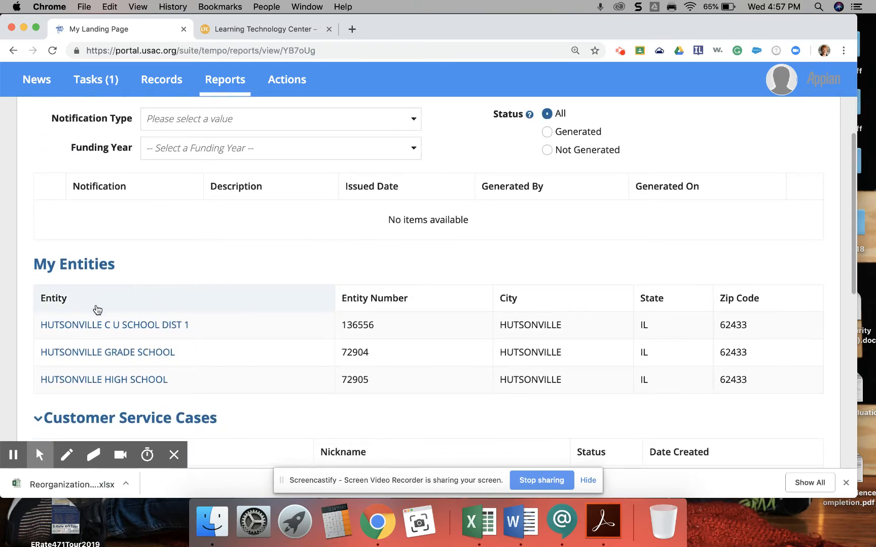
click(109, 326)
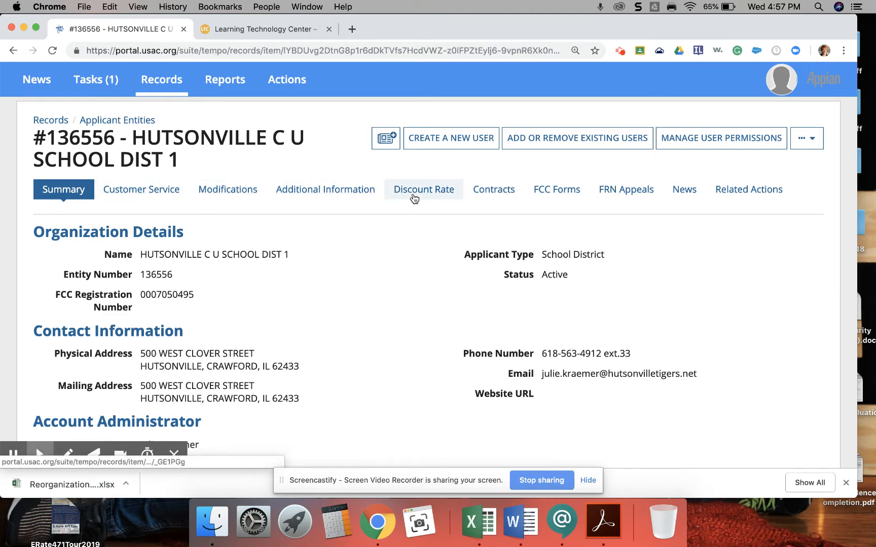
click(496, 197)
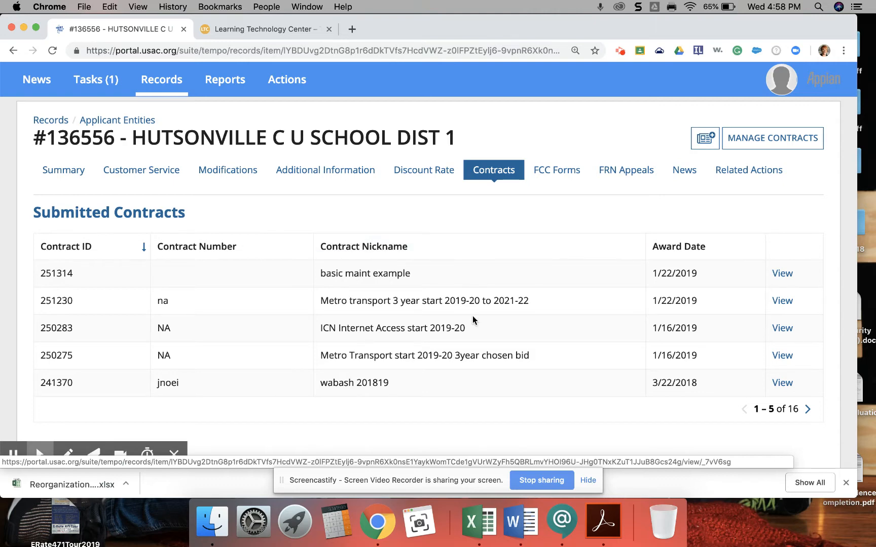
scroll(473, 315, down, 1)
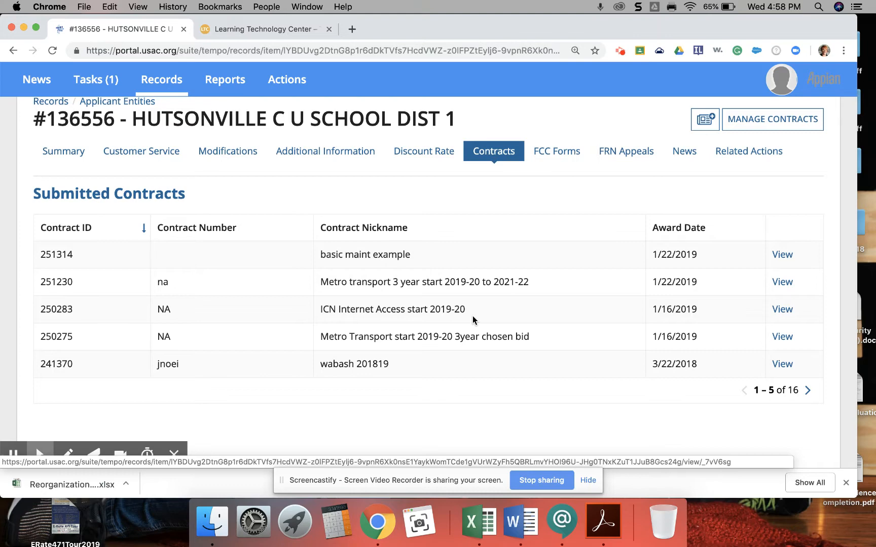
scroll(472, 320, up, 1)
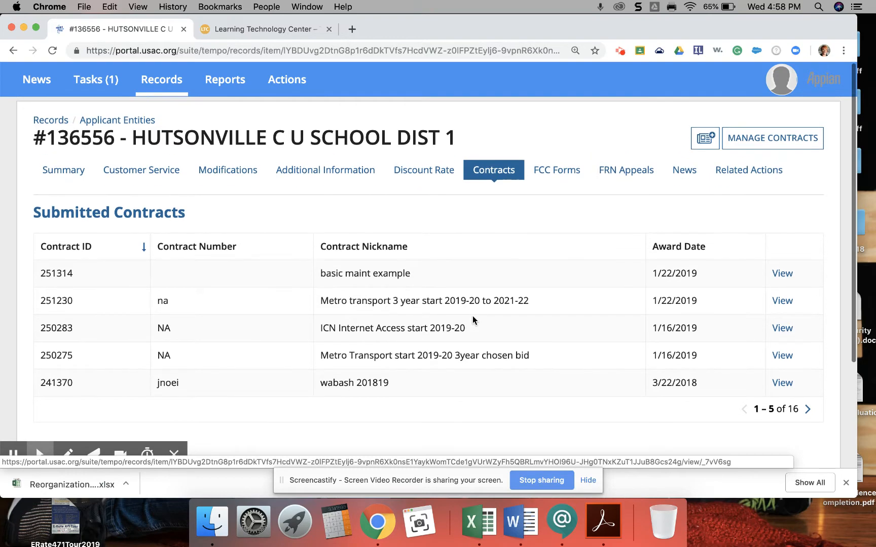
Go to contract management for the school district and start a new contract
click(775, 146)
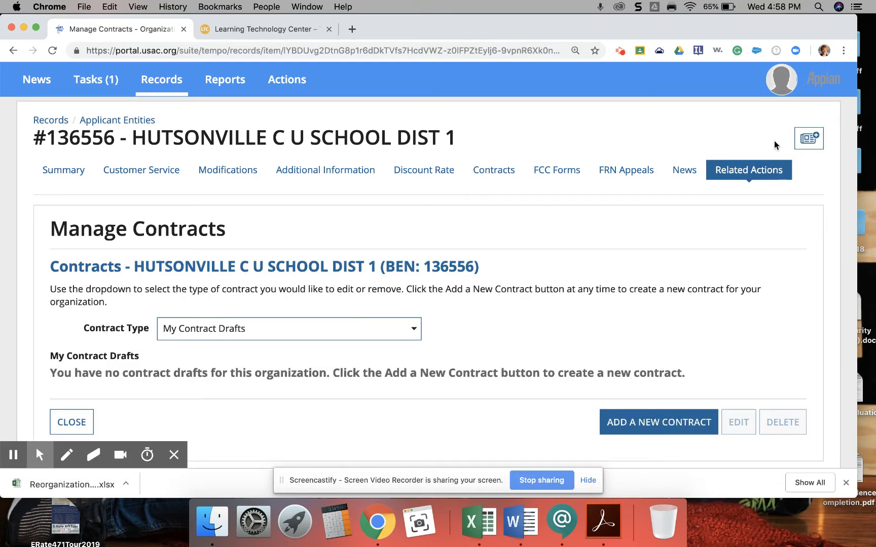
scroll(554, 282, down, 2)
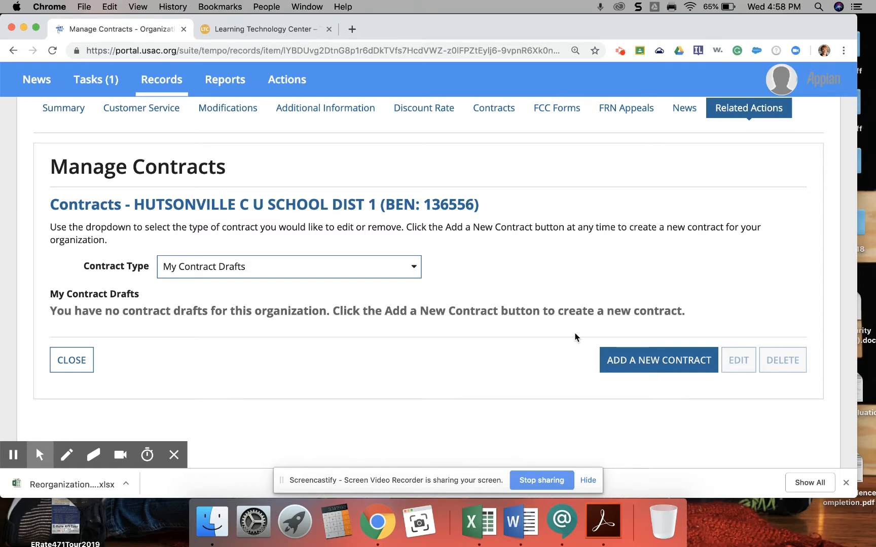
click(624, 365)
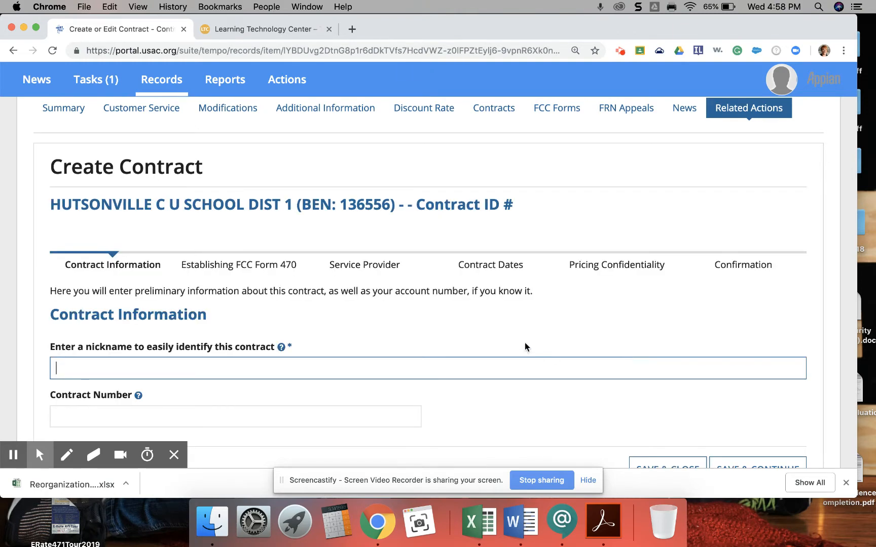
Nickname the contract "practice contract FY19-12", leave the contract number blank, and save and continue
text(practice contract)
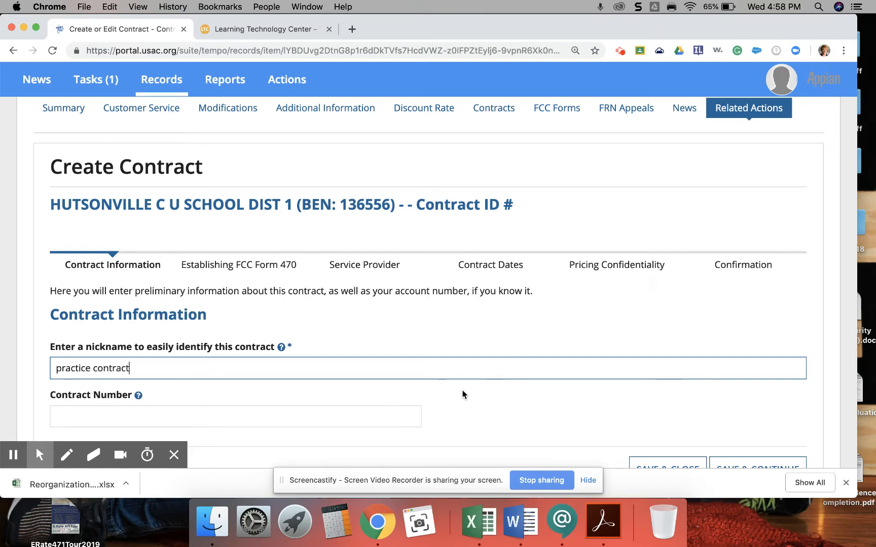
scroll(431, 379, down, 1)
scroll(431, 379, down, 2)
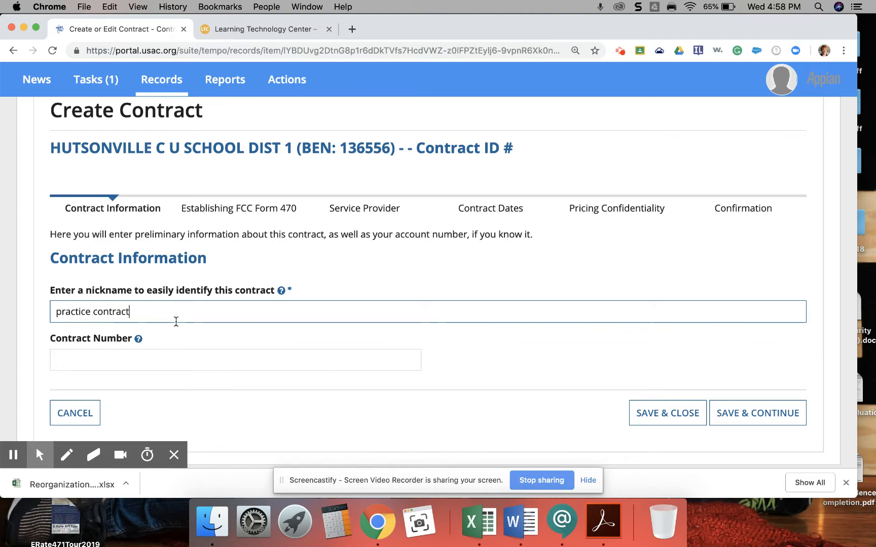
text(FY19)
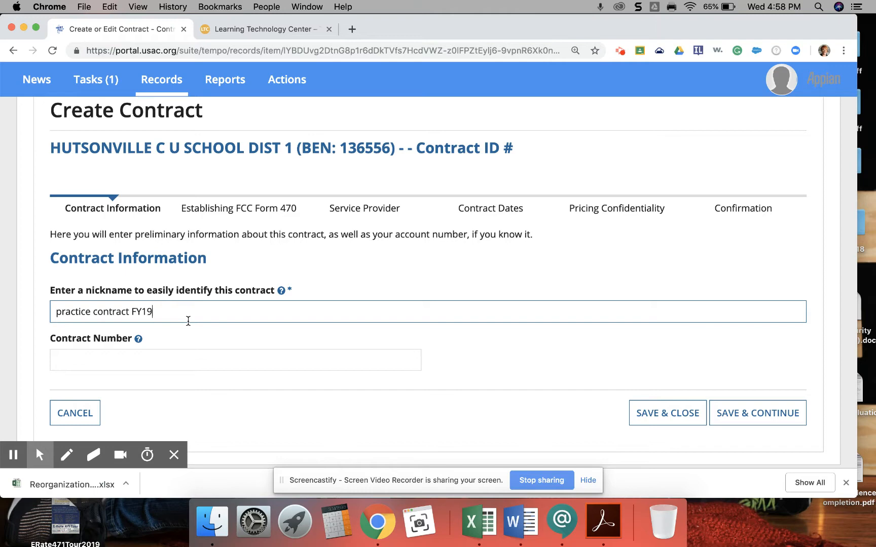
text(-12)
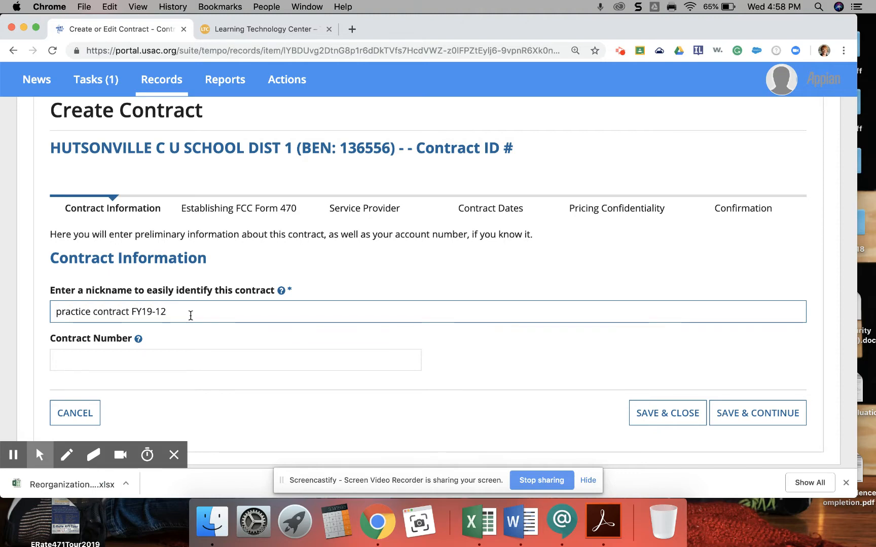
mouse_move(134, 343)
click(111, 360)
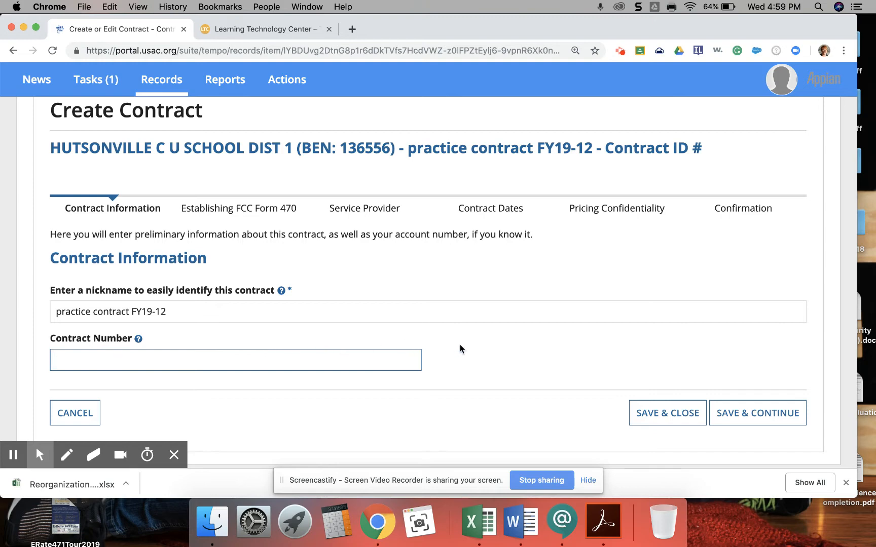
click(752, 417)
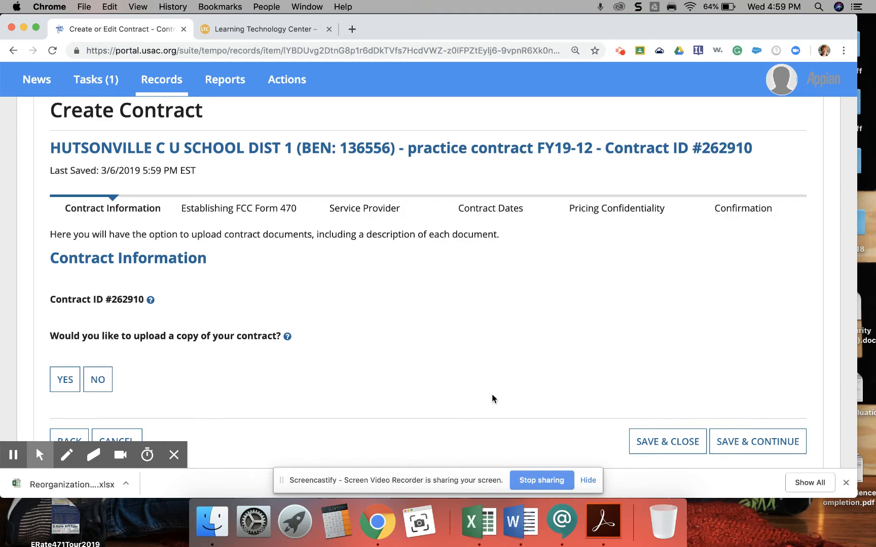
Choose to upload a copy of the contract and attach the Word document "Pretend contract for Erate" from Documents
click(53, 379)
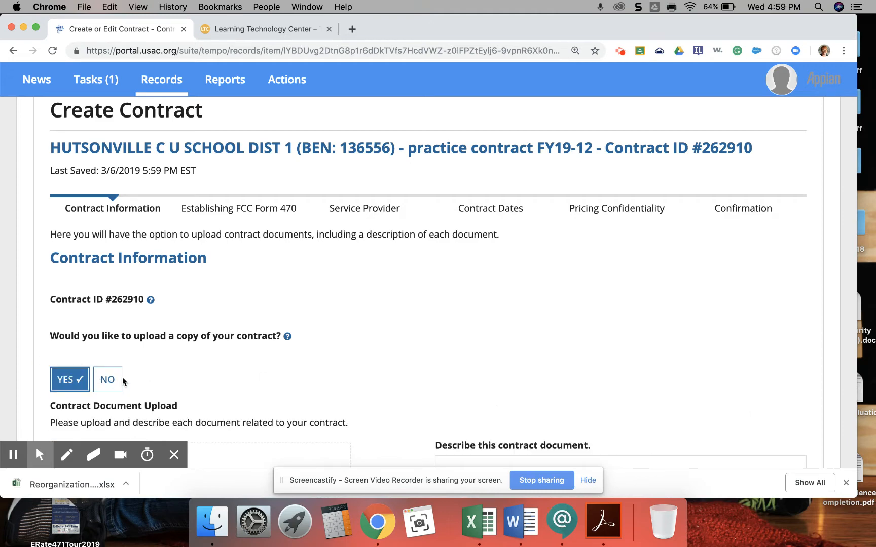
scroll(152, 395, down, 2)
click(79, 375)
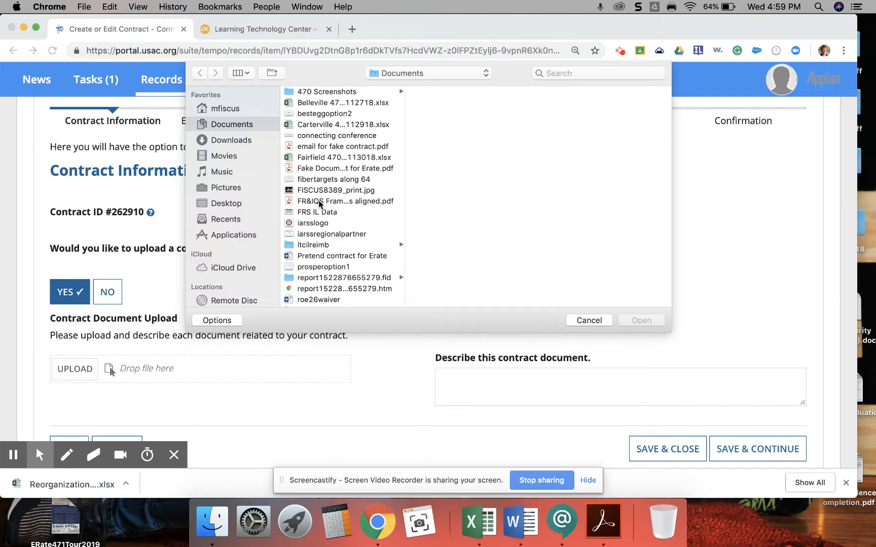
scroll(319, 203, down, 1)
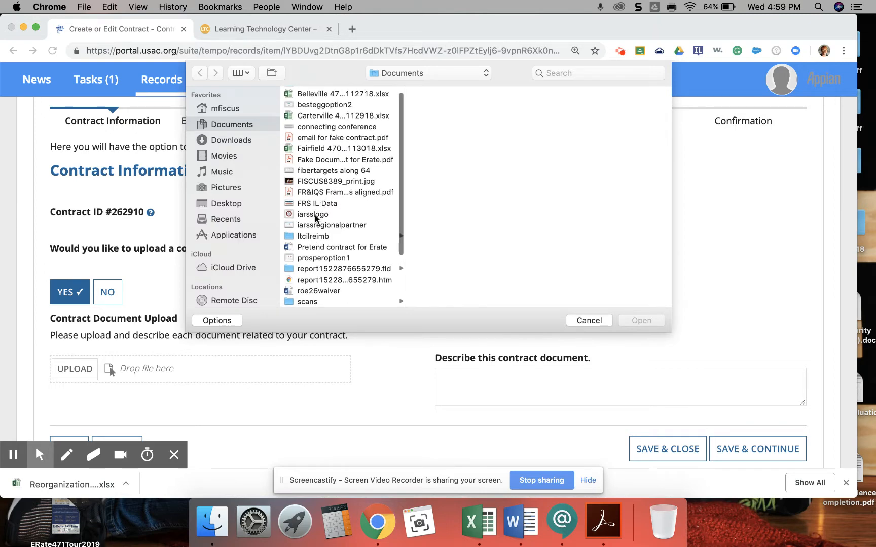
click(308, 246)
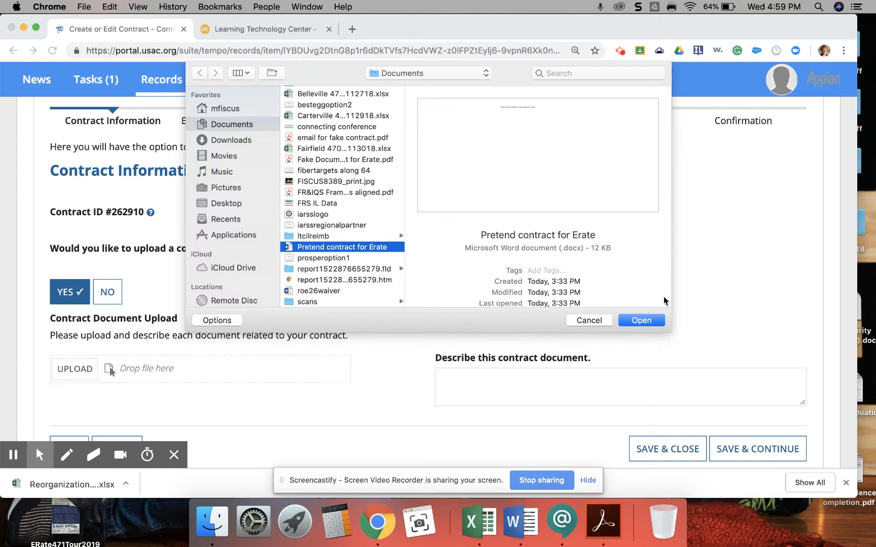
click(640, 320)
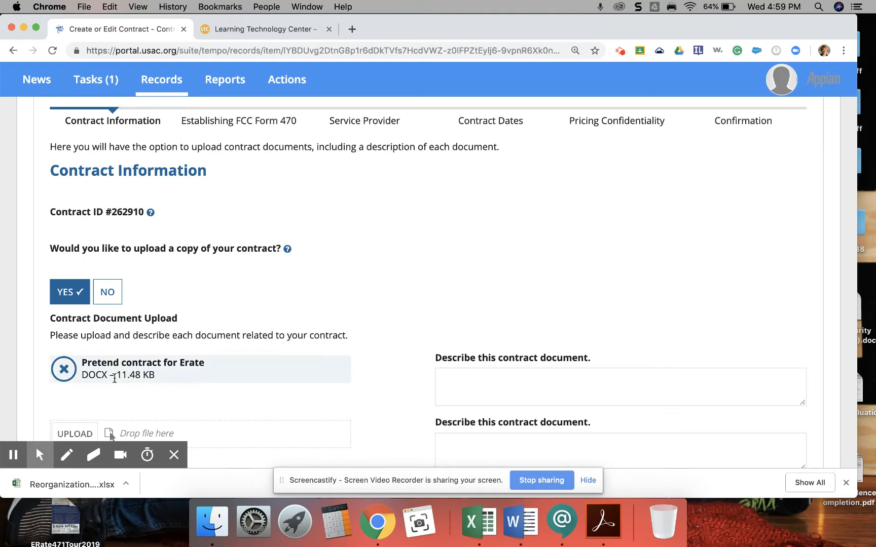
Describe the uploaded contract document as "practice contract", then save and continue
scroll(355, 336, down, 2)
click(495, 333)
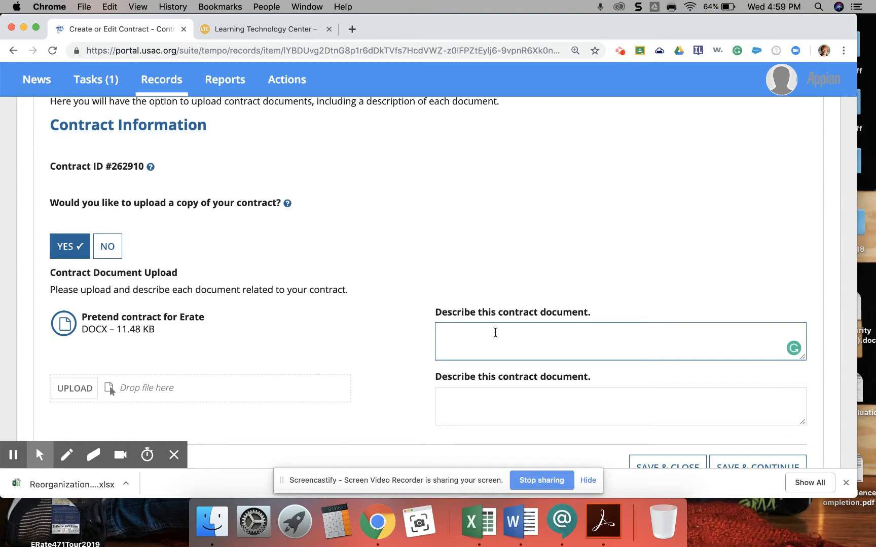
text(practice contract)
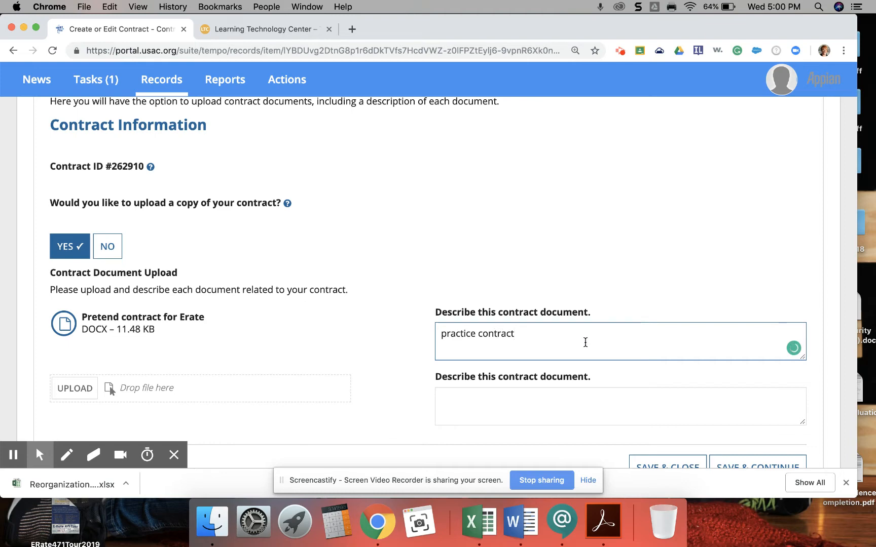
scroll(594, 352, down, 2)
scroll(594, 351, down, 2)
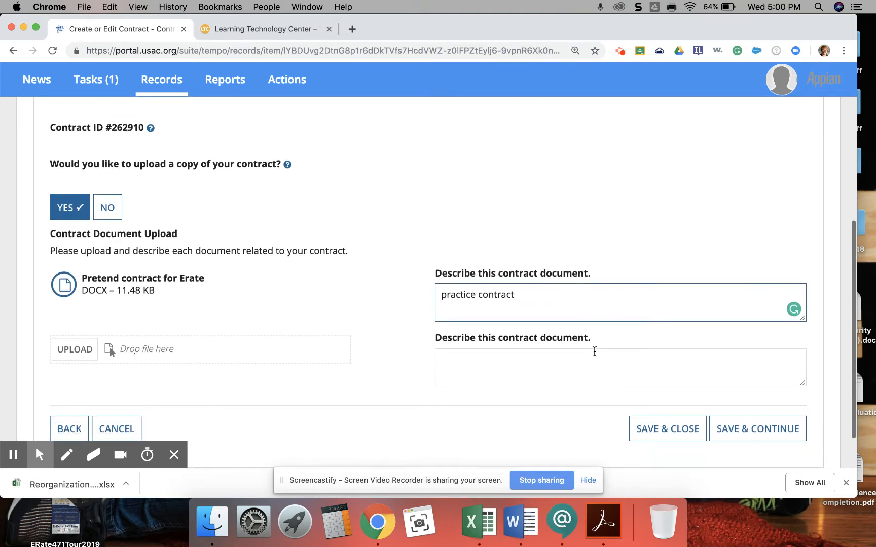
click(739, 429)
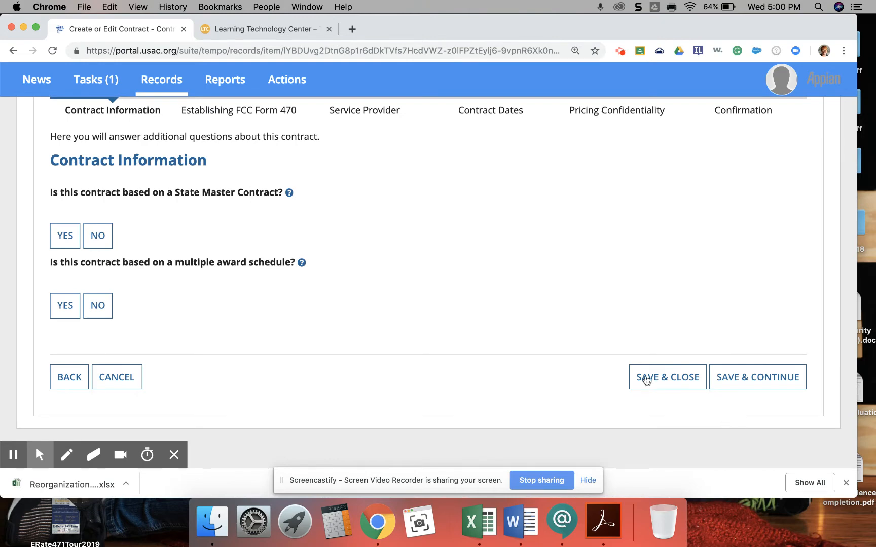
Answer No to the State Master Contract and multiple award schedule questions, then save and continue
click(109, 236)
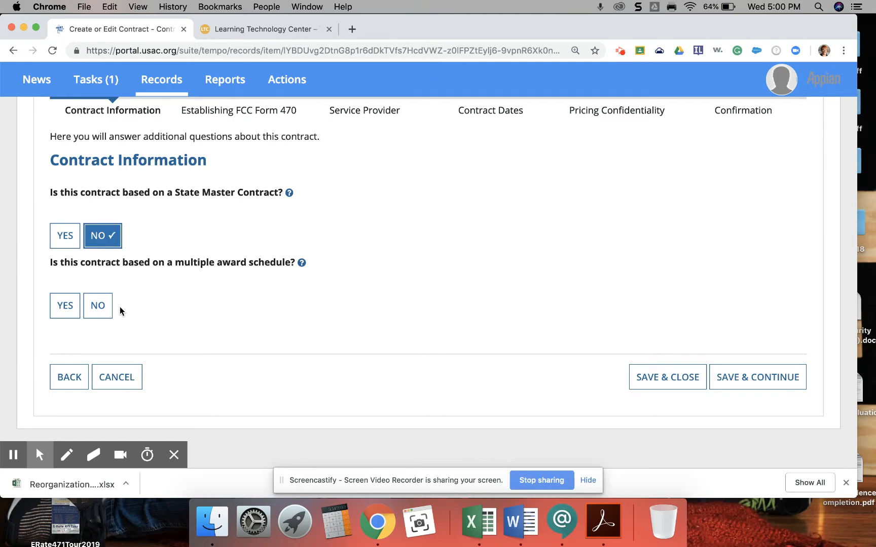
click(104, 308)
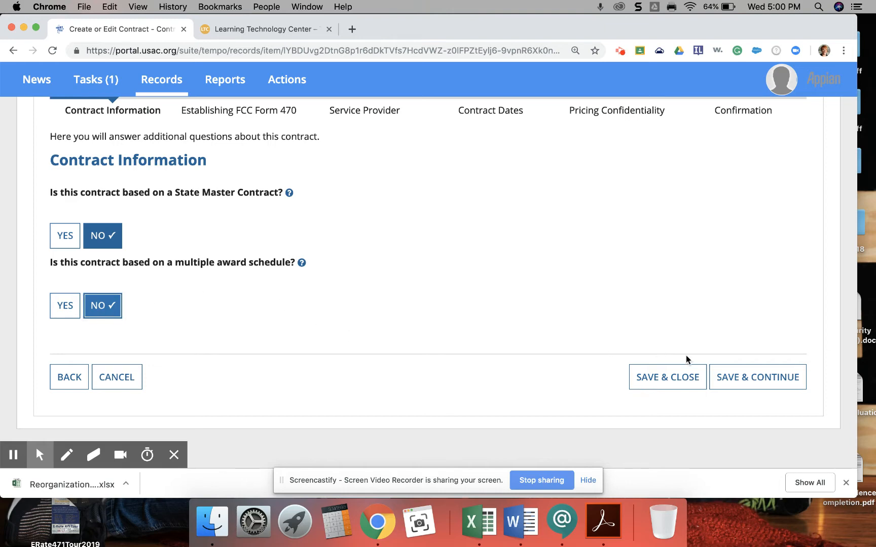
click(739, 373)
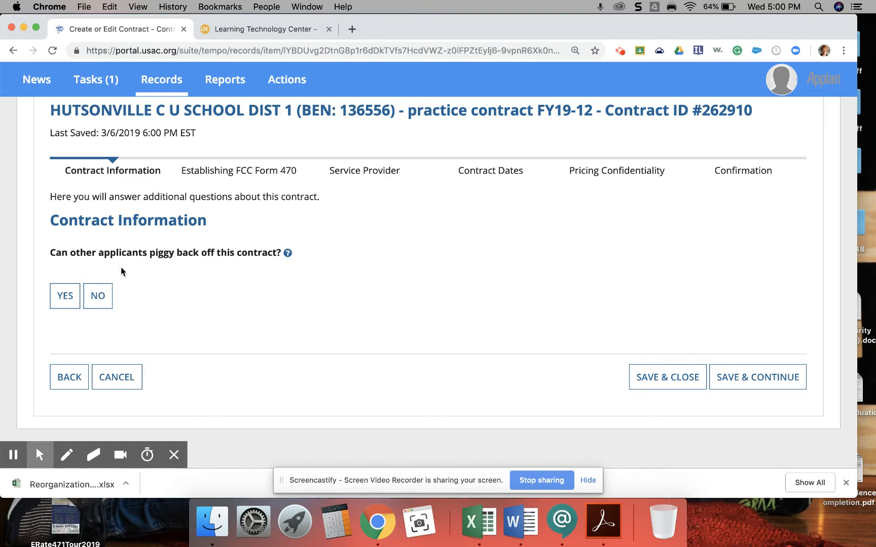
Answer No to both piggyback contract questions, then save and continue to the establishing FCC Form 470 stage
mouse_move(289, 255)
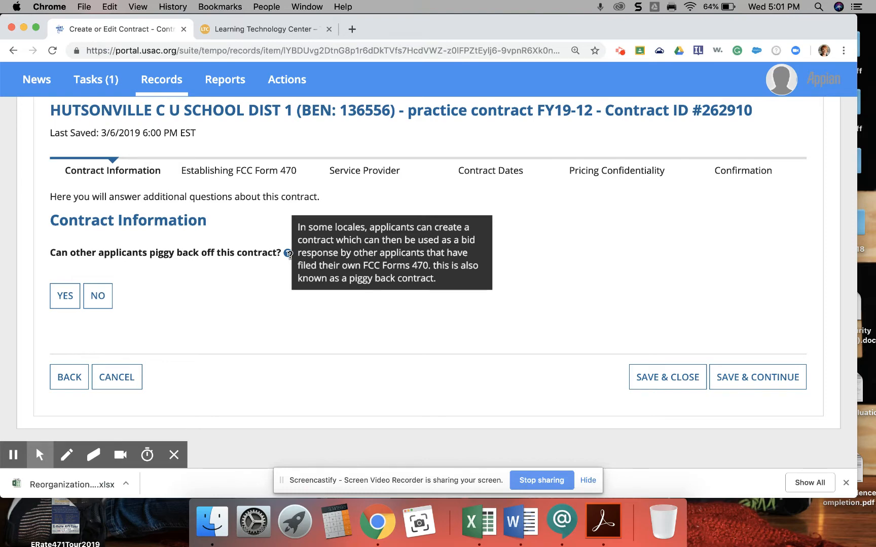
click(95, 298)
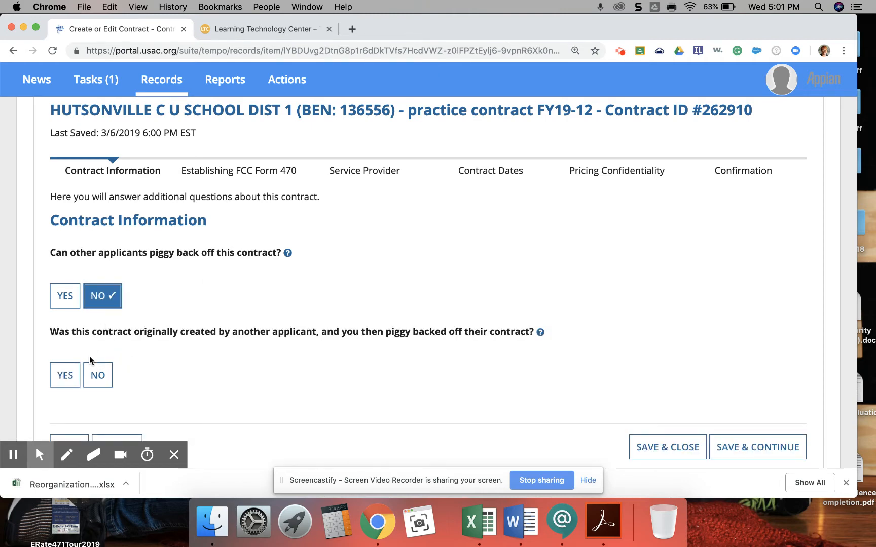
click(99, 380)
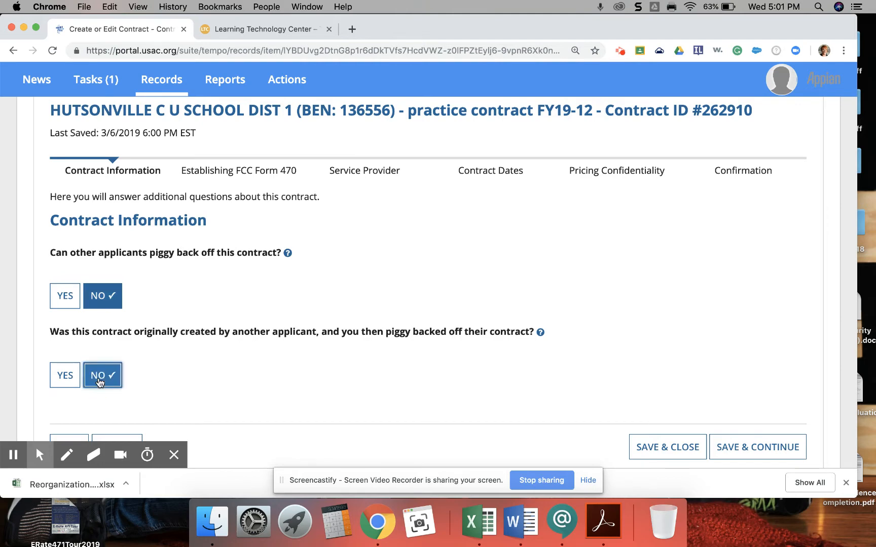
scroll(295, 363, down, 3)
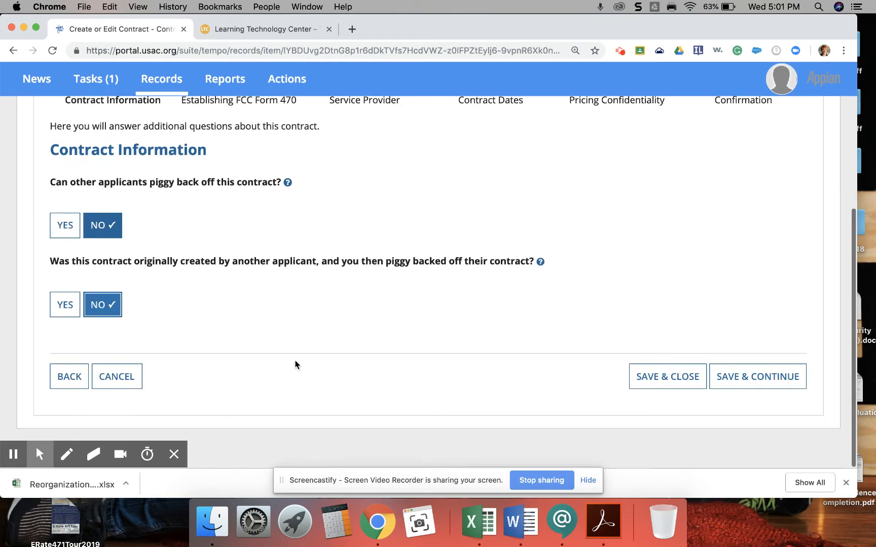
click(735, 375)
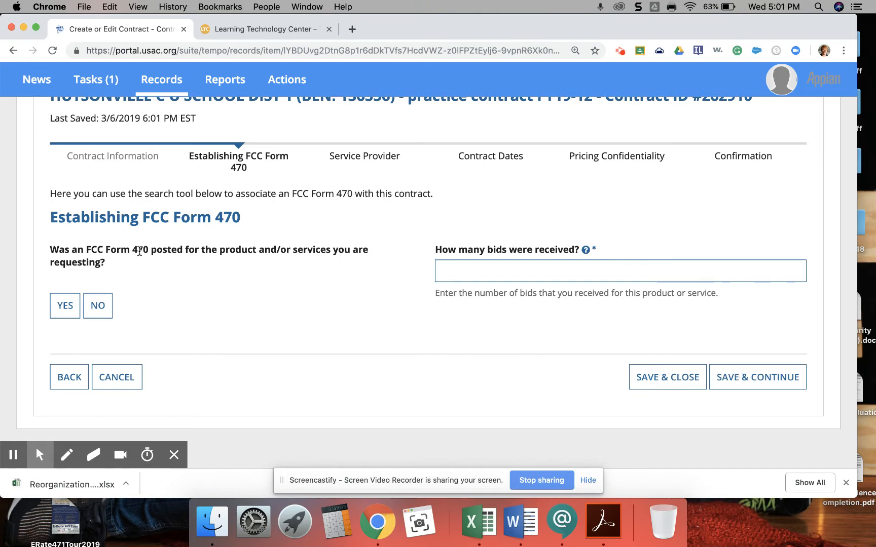
Answer Yes to an FCC Form 470 having been posted and enter 3 as the number of bids received
click(63, 305)
scroll(60, 305, down, 2)
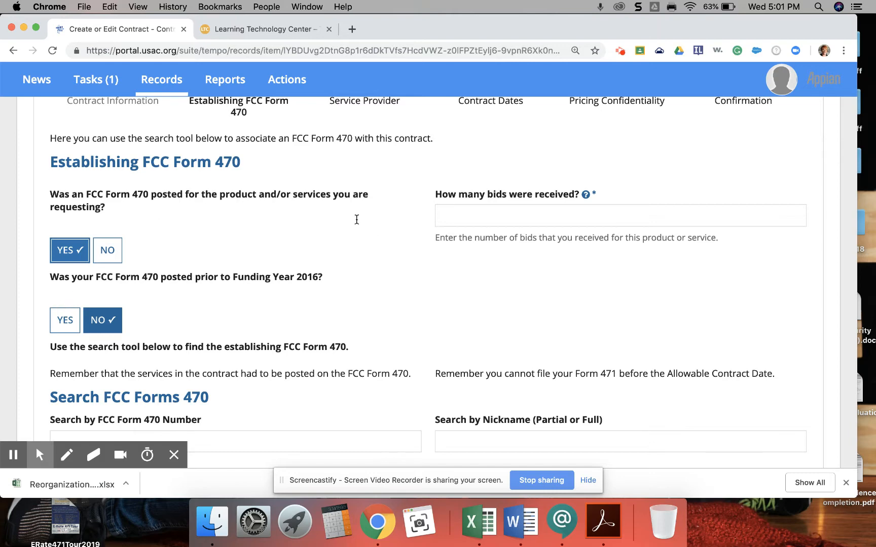
click(458, 217)
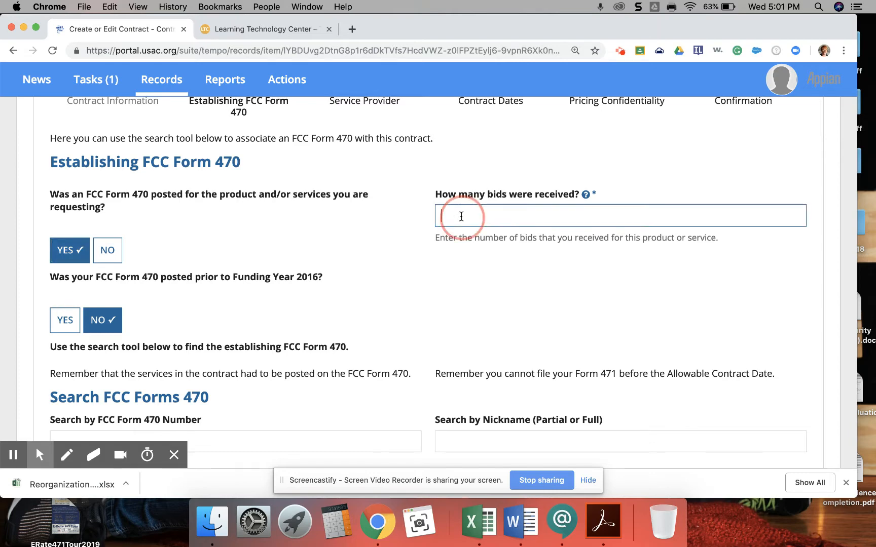
text(3)
click(487, 276)
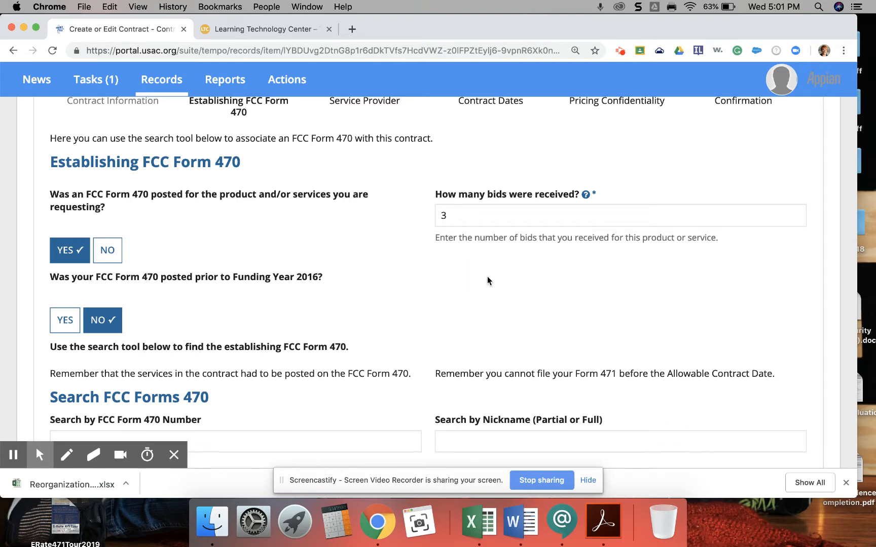
Search the FCC Forms 470 by the prefilled BEN and sort the results by funding year, newest first
scroll(487, 280, down, 3)
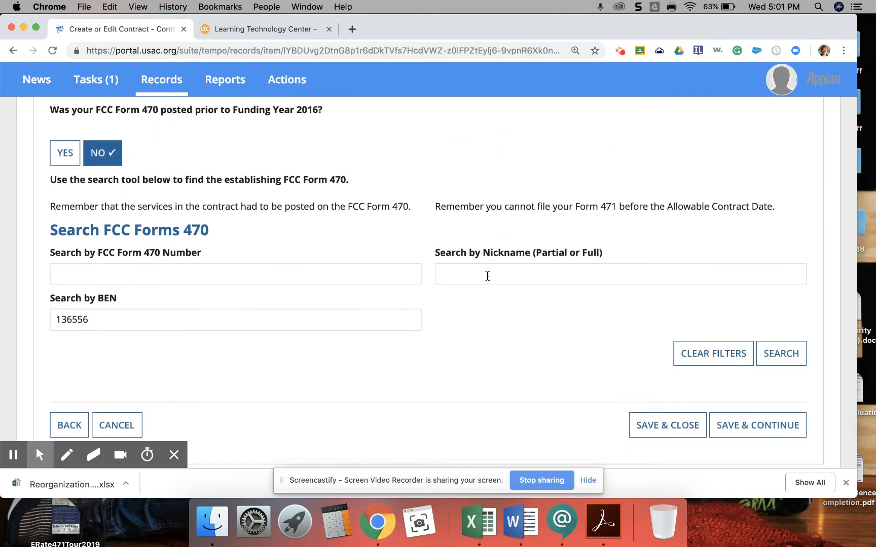
scroll(486, 274, down, 1)
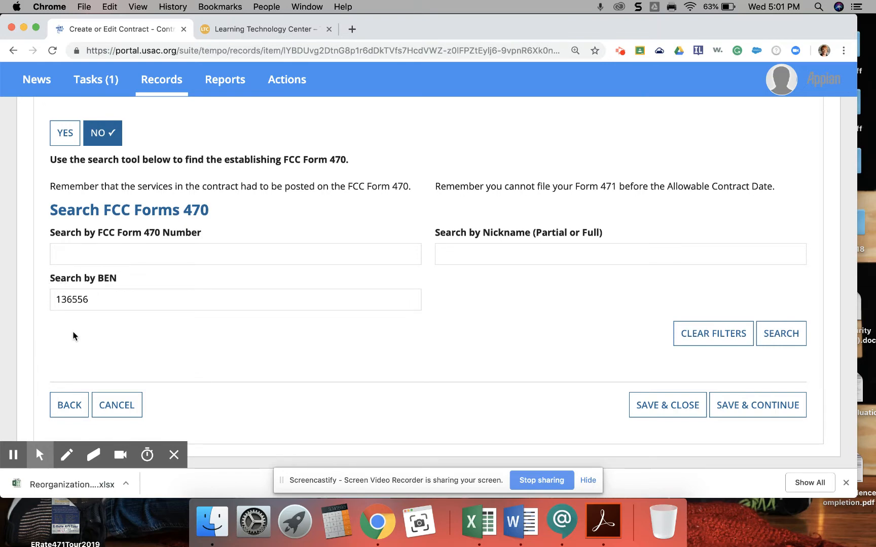
click(778, 333)
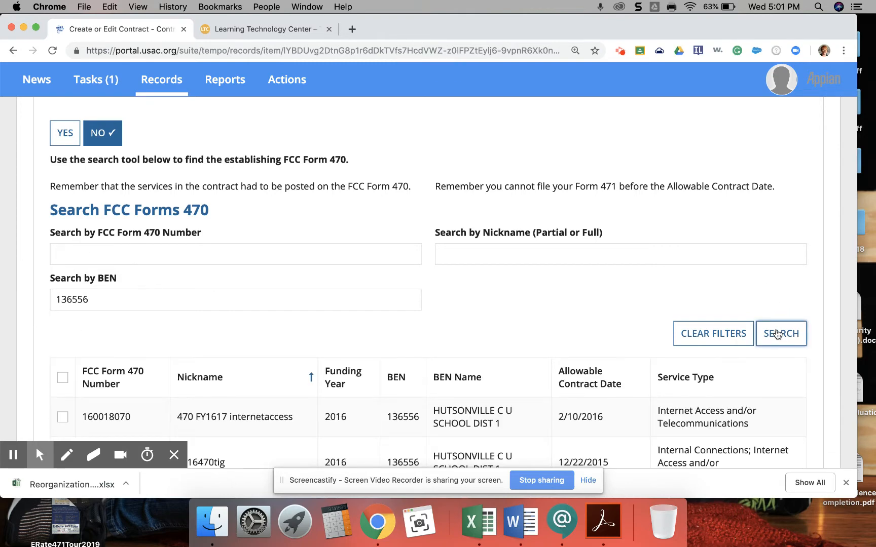
scroll(778, 334, down, 5)
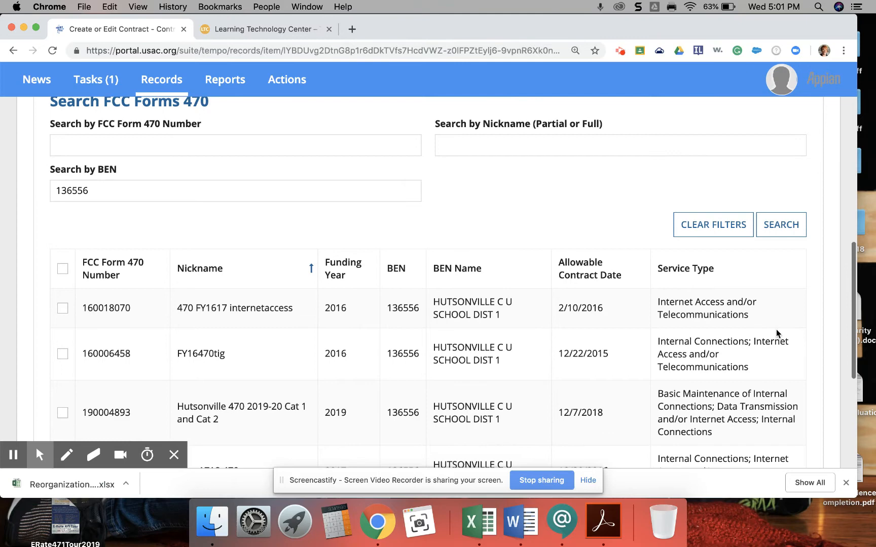
click(337, 234)
click(338, 233)
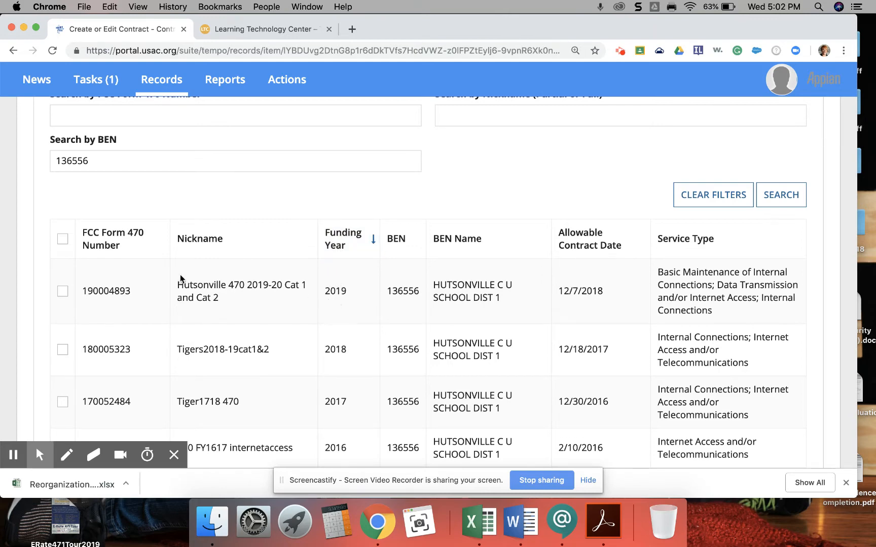
Select the 2019 form "Hutsonville 470 2019-20 Cat 1 and Cat 2" as the establishing FCC Form 470, then save and continue
click(62, 290)
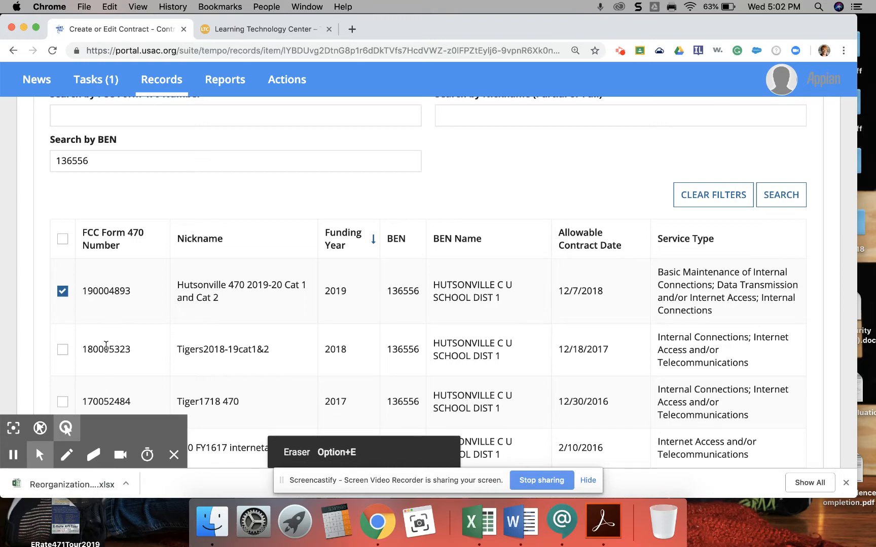
scroll(184, 324, down, 5)
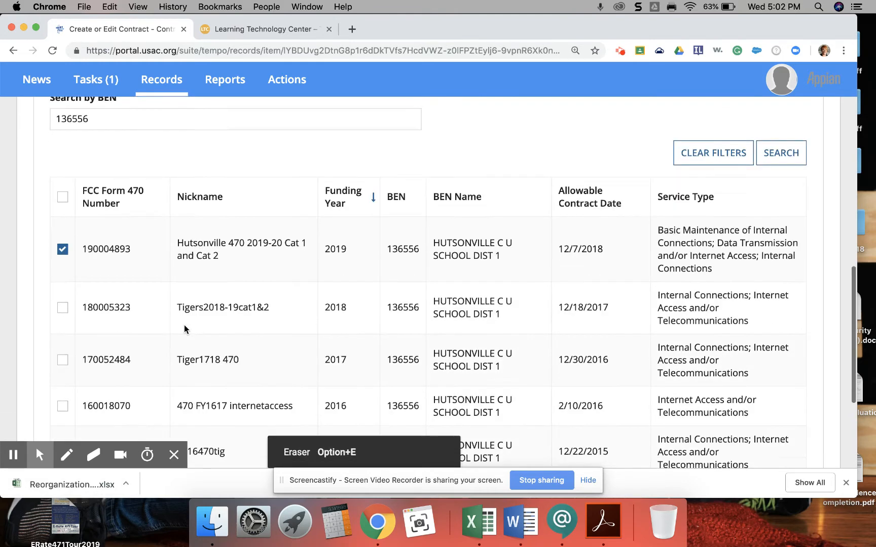
scroll(184, 325, down, 2)
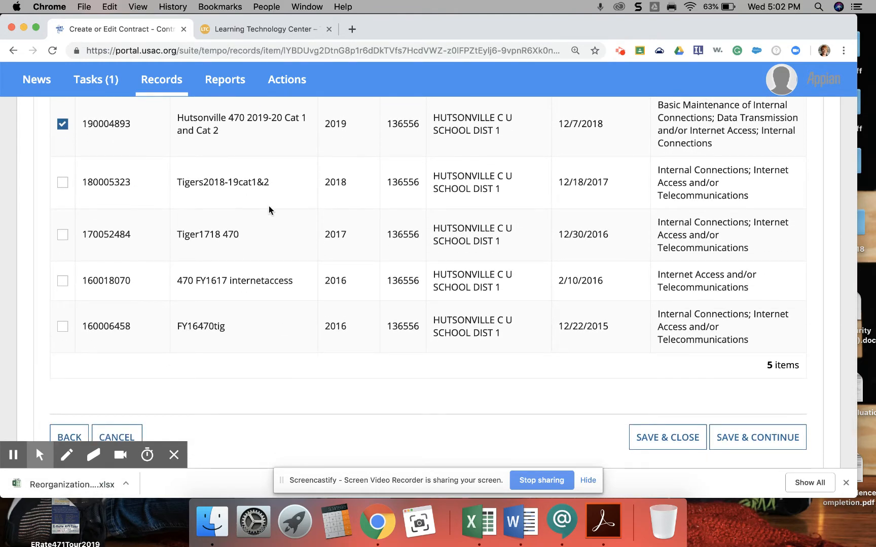
scroll(269, 206, down, 3)
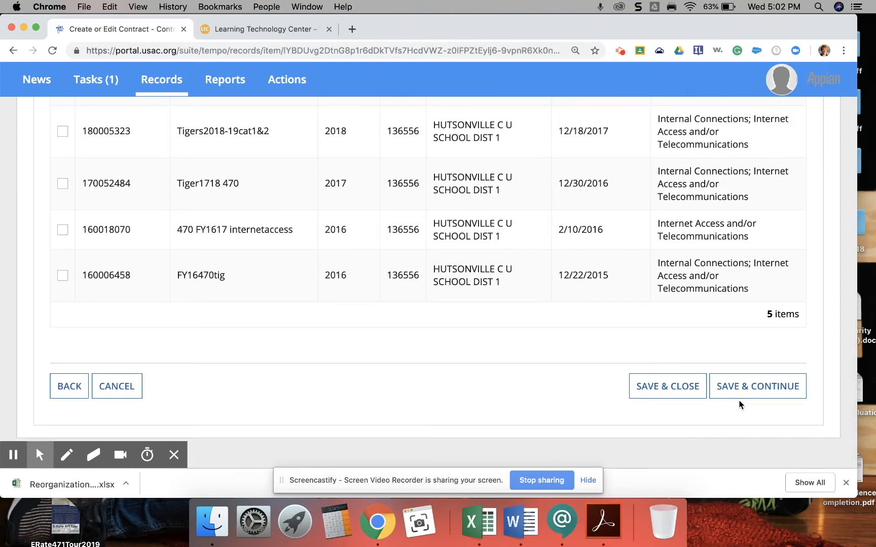
click(738, 397)
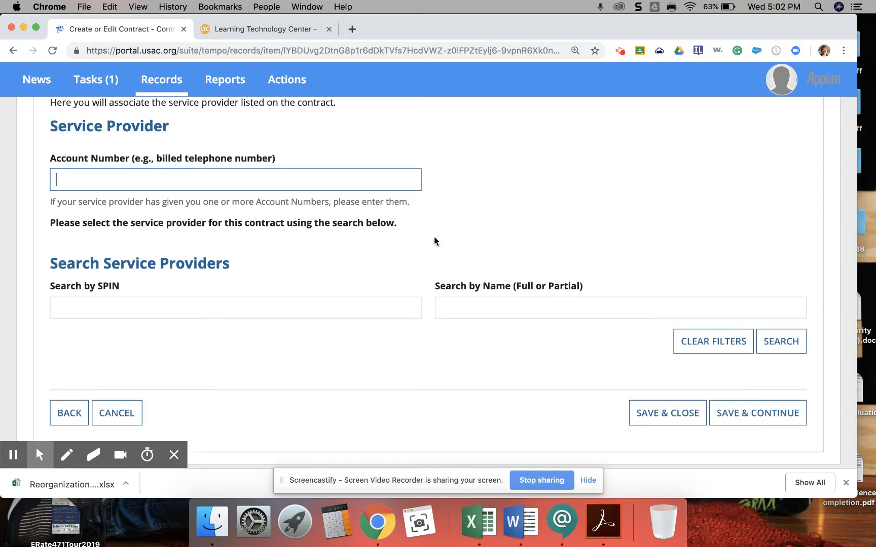
Enter the service provider account number and search service providers by the name "Illinois Century Network"
text(abc123)
click(443, 309)
text(Illinois Century . Ne)
key(BackSpace)
key(BackSpace)
key(BackSpace)
key(BackSpace)
text(Ner)
key(BackSpace)
text(twro)
key(BackSpace)
key(BackSpace)
text(ork)
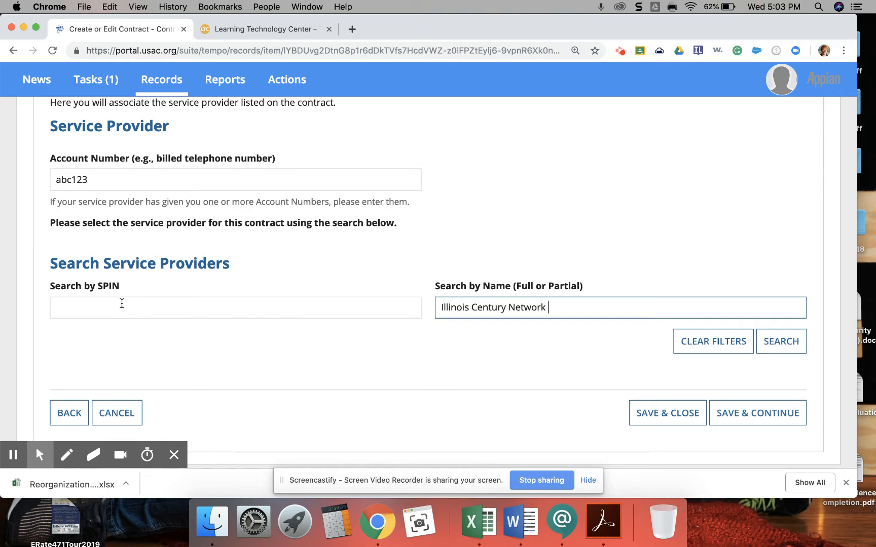
click(776, 346)
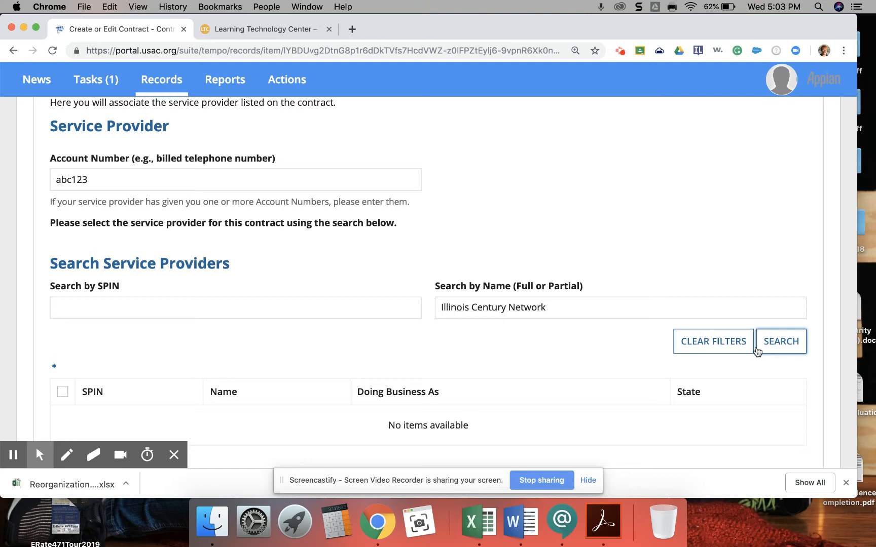
Repeat the service provider search, select Illinois Century Network for this contract, and save and continue to the contract dates
click(580, 315)
scroll(580, 314, down, 2)
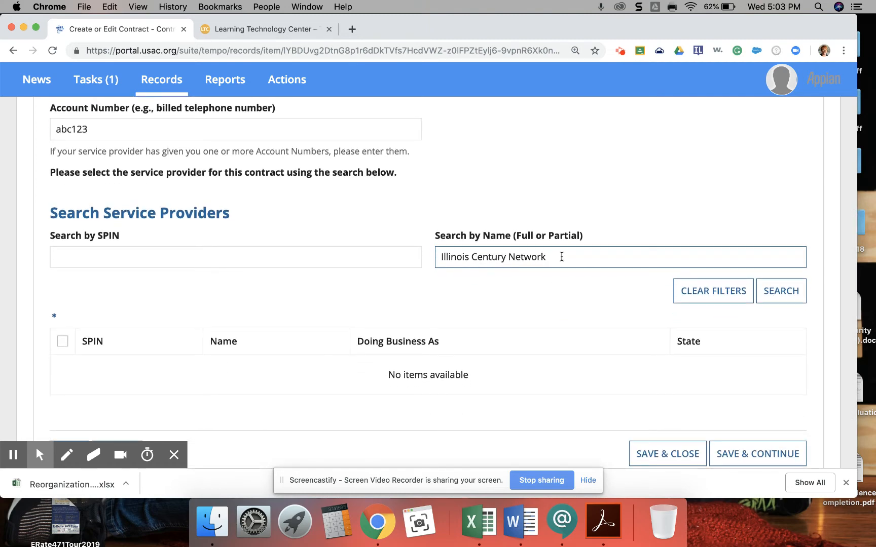
click(777, 296)
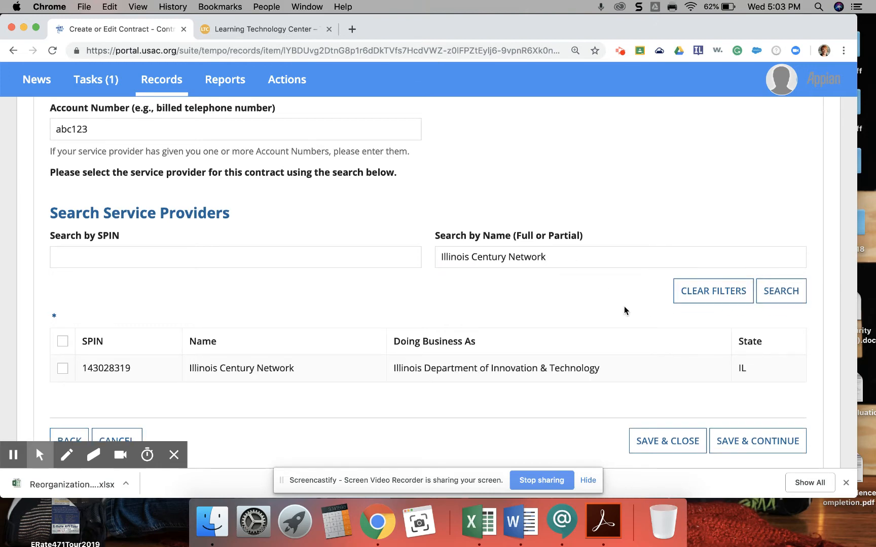
click(66, 368)
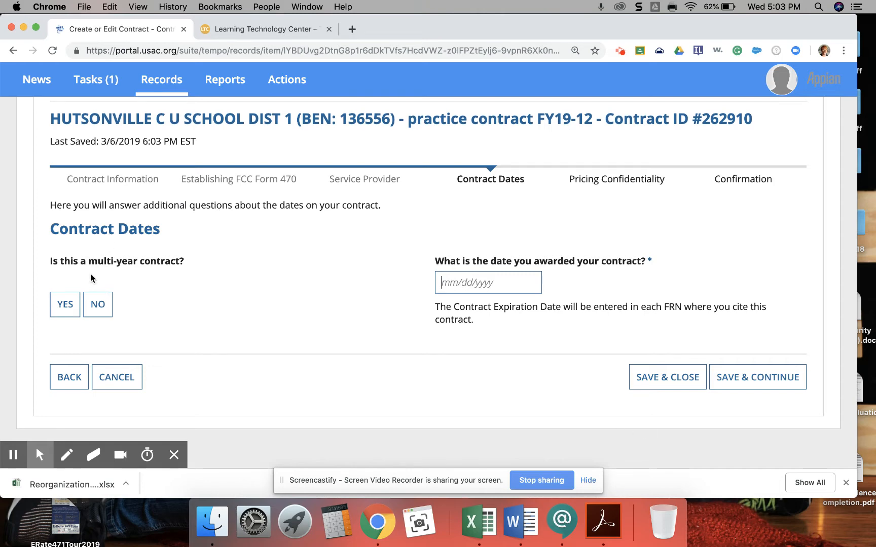
Answer Yes to the multi-year contract question and set the contract award date to 09/09/2018
click(69, 305)
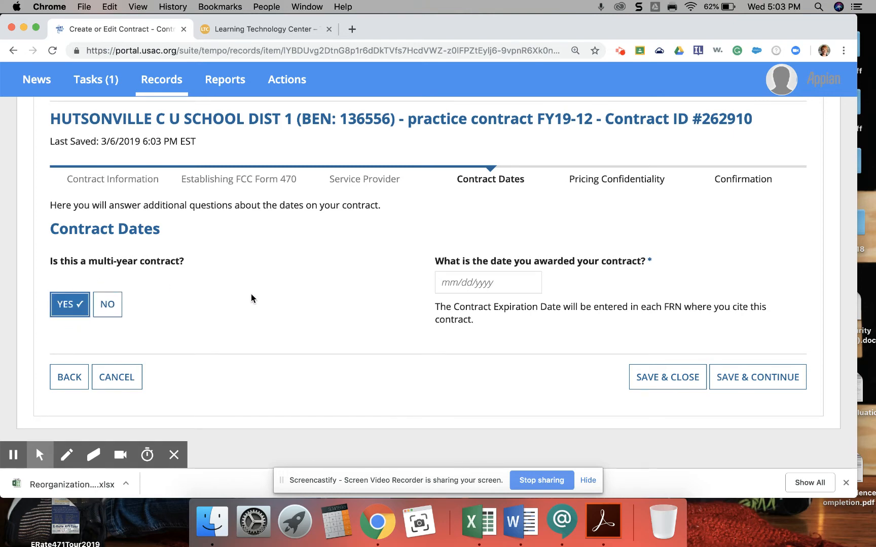
click(470, 284)
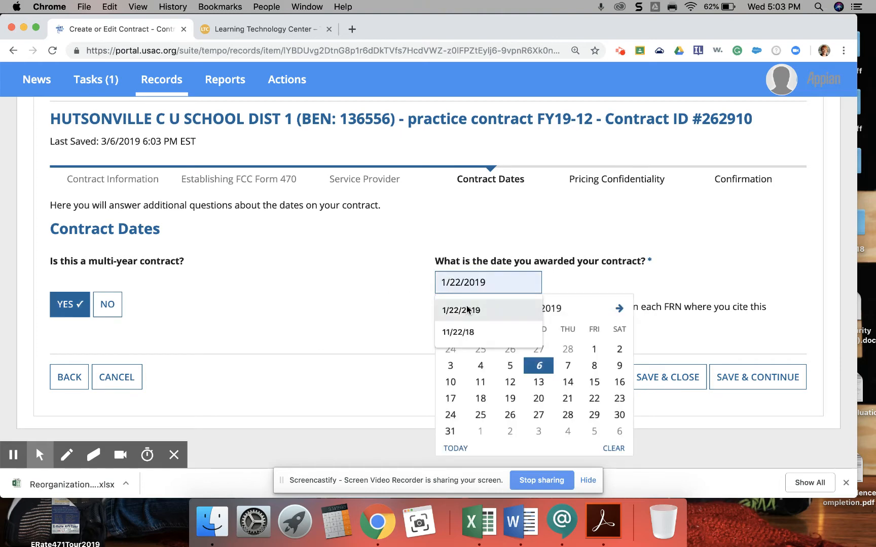
click(456, 331)
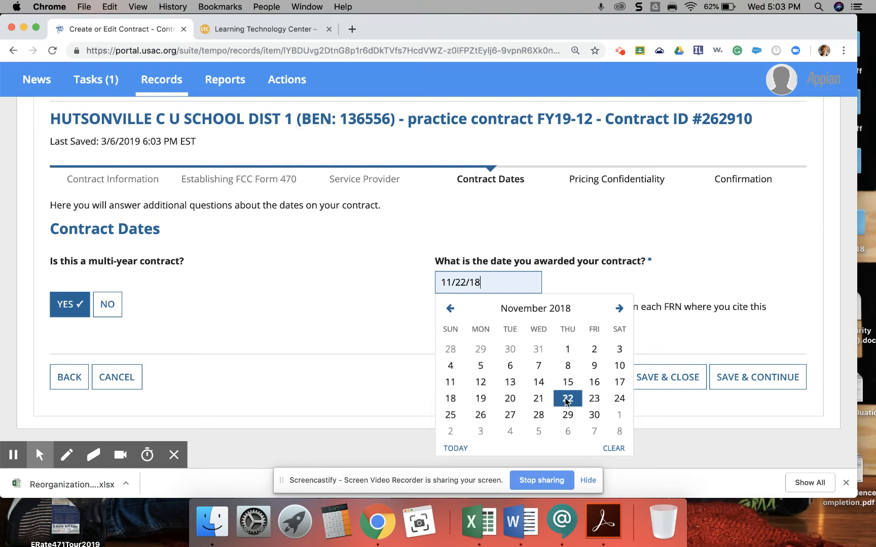
click(450, 309)
click(450, 308)
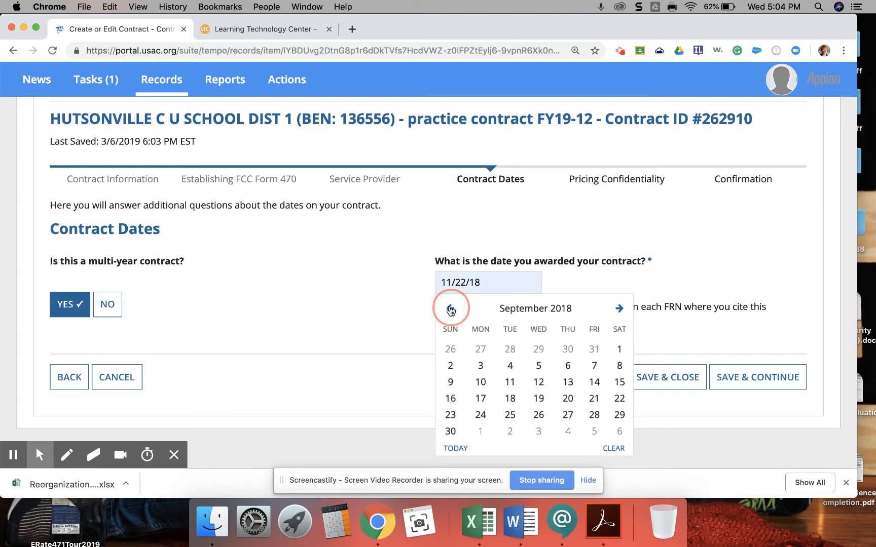
click(450, 381)
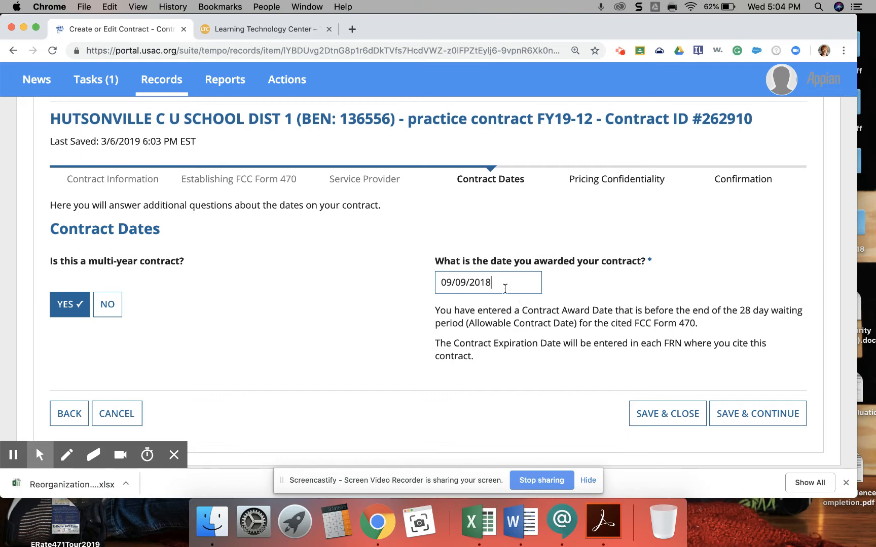
Change the contract award date to 03/06/2019, then save and continue
click(500, 285)
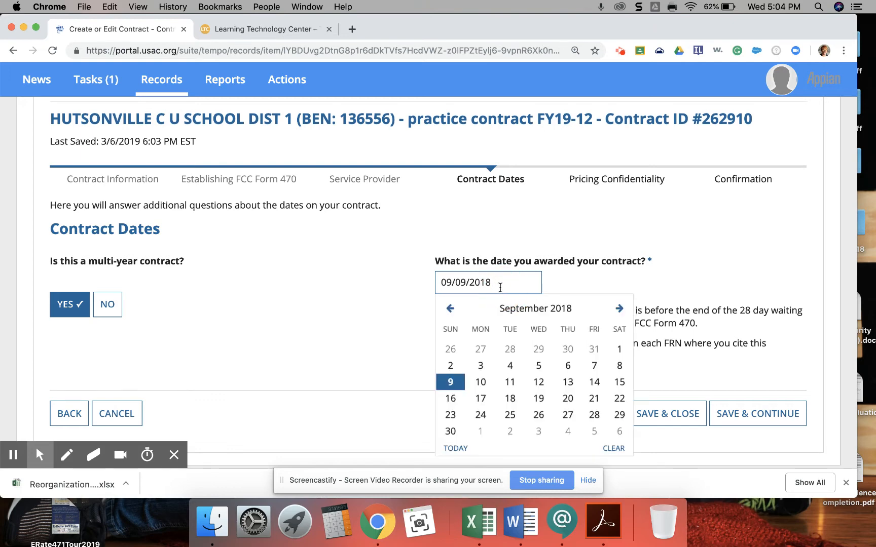
click(615, 311)
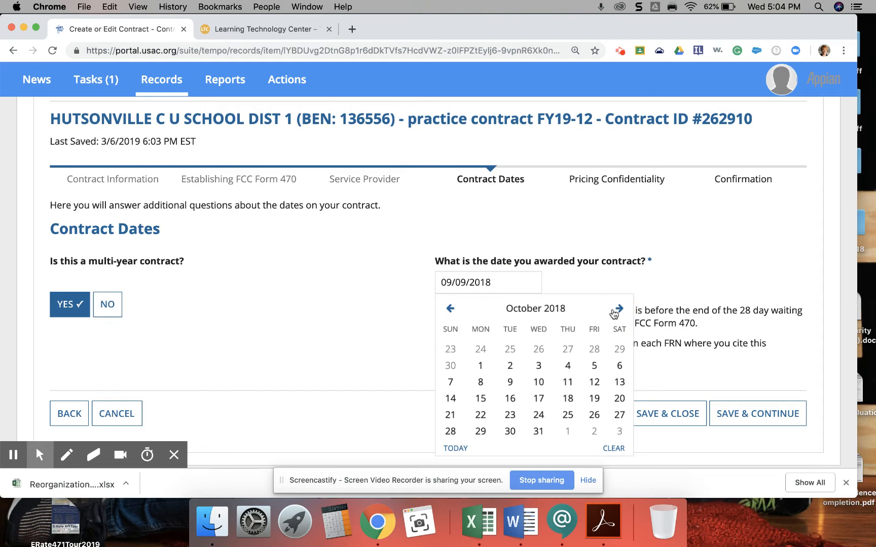
click(621, 313)
click(619, 309)
click(619, 309)
click(619, 309)
click(620, 309)
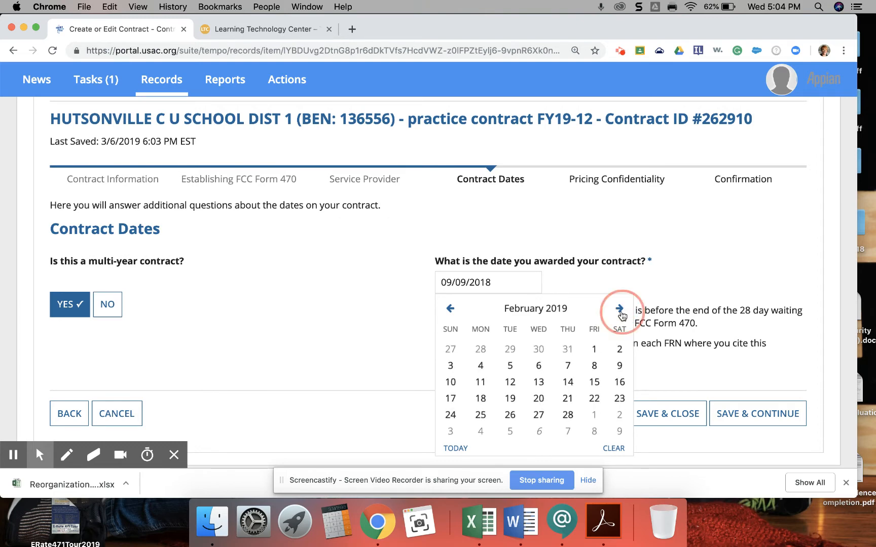
click(619, 310)
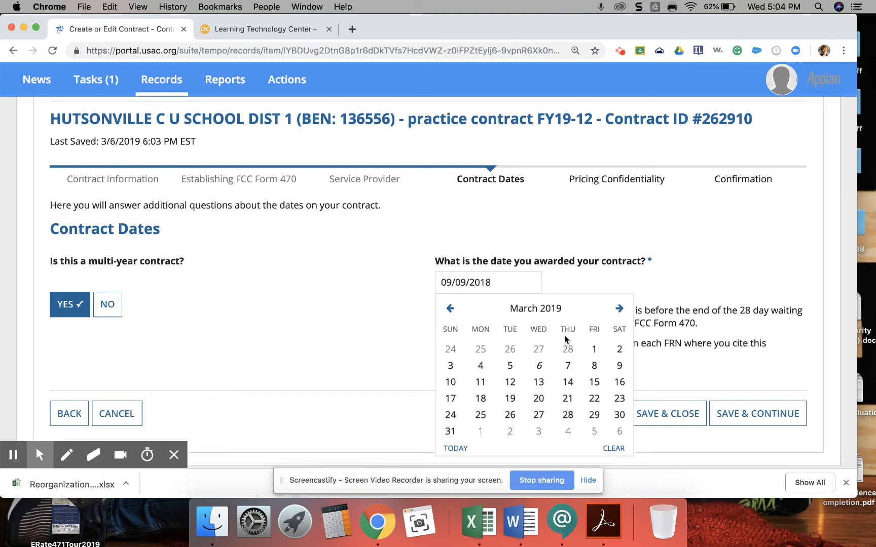
click(539, 375)
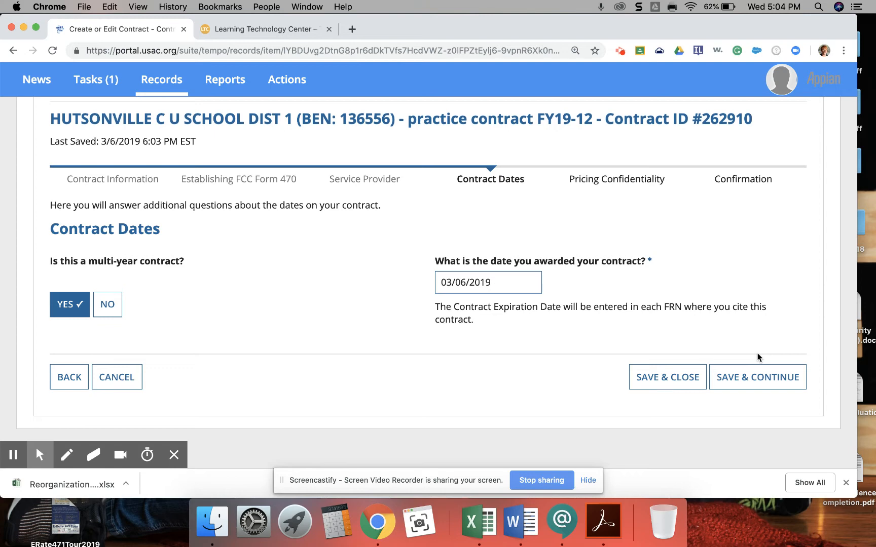
scroll(757, 358, up, 2)
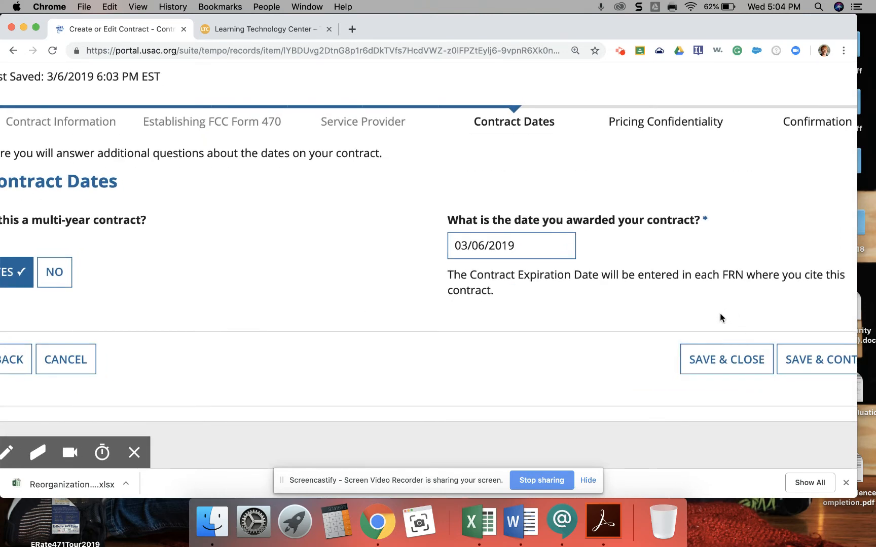
scroll(719, 313, down, 2)
click(750, 380)
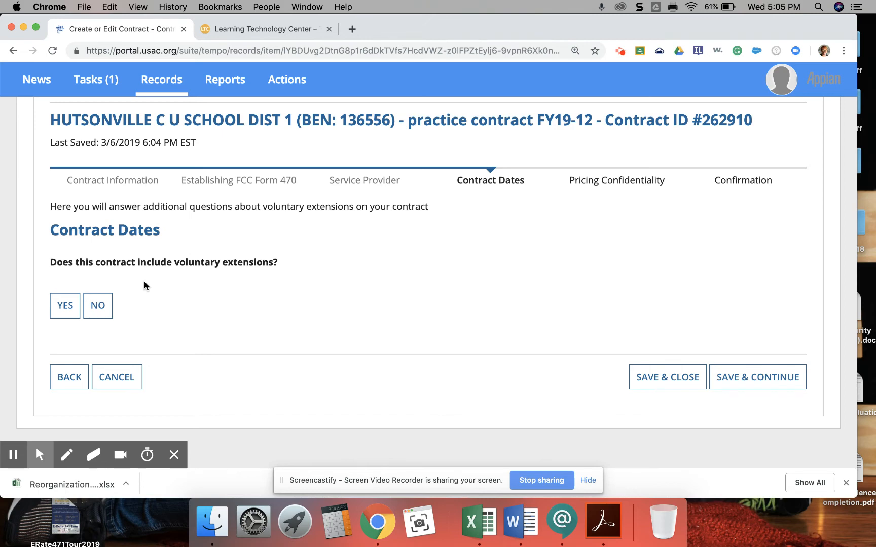
Check the fields required for voluntary extensions, set the answer to No, then save and continue
click(60, 307)
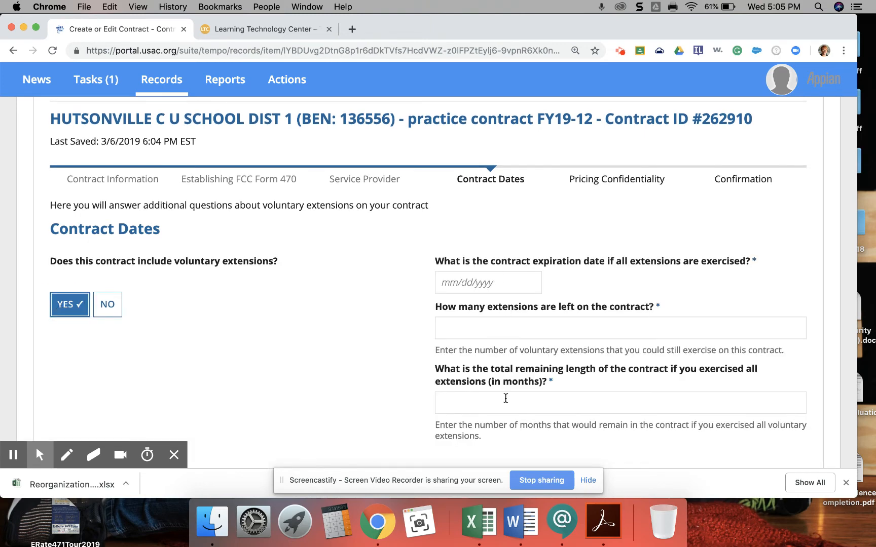
click(113, 305)
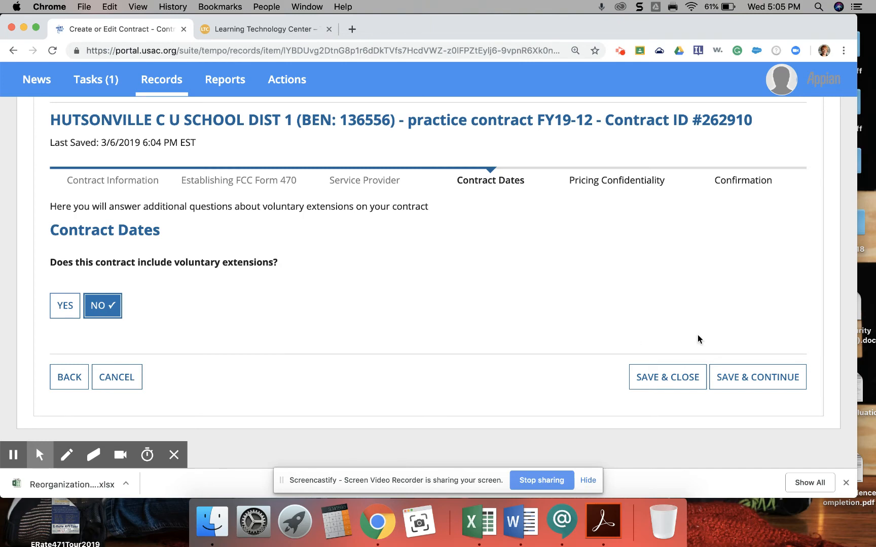
click(761, 383)
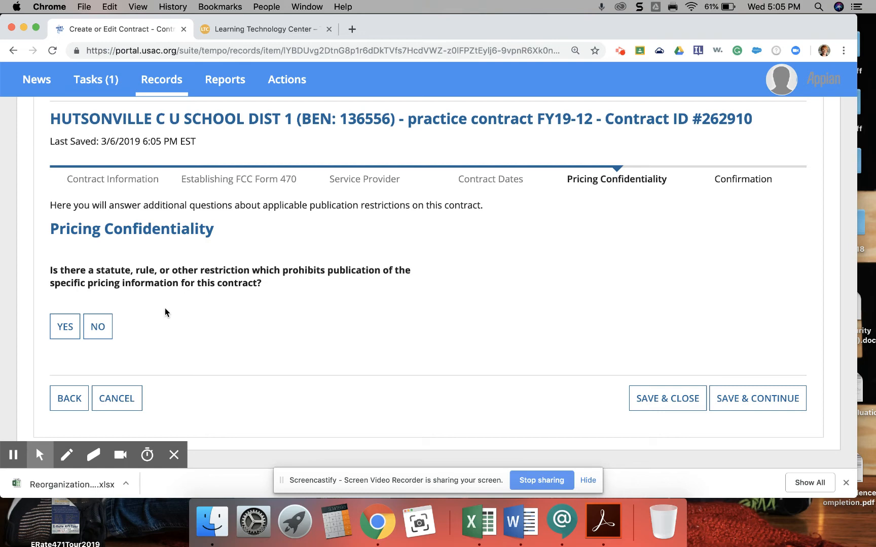
Answer No to the pricing publication restriction question, save and continue, and review the contract summary for confirmation
click(97, 327)
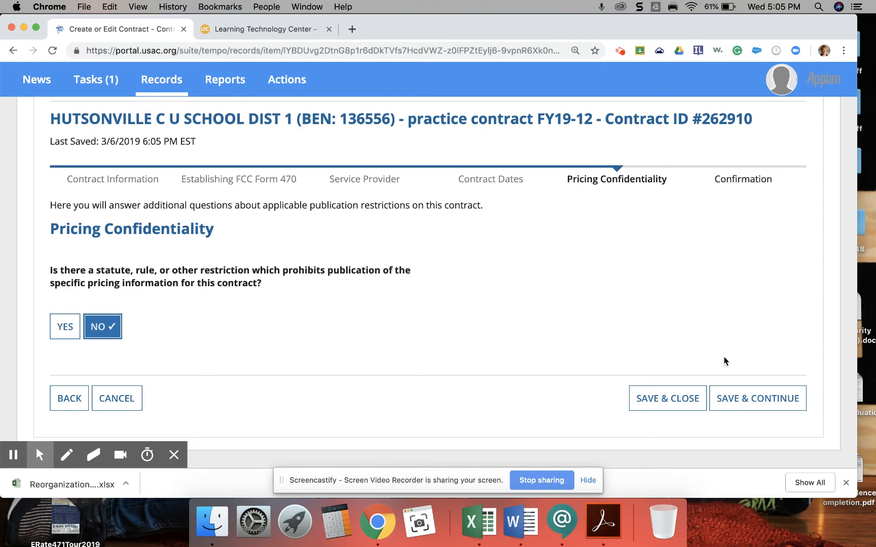
click(733, 398)
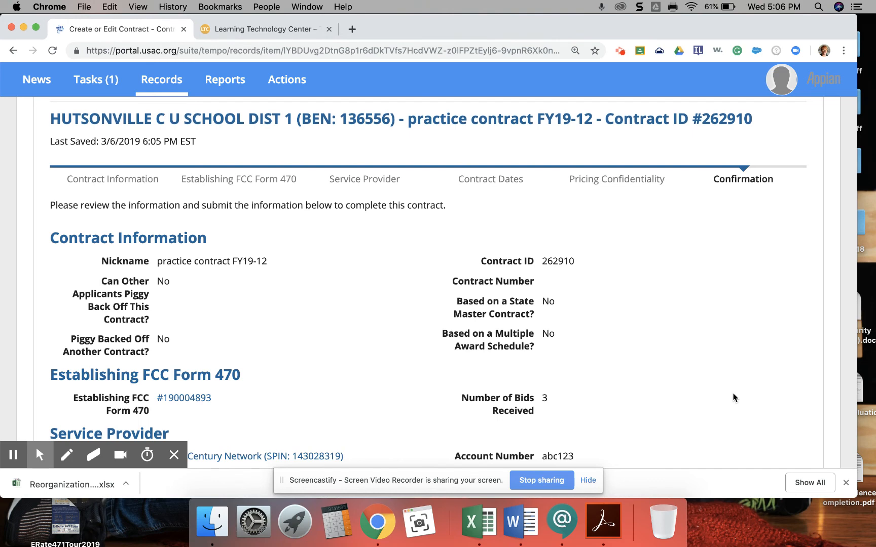
scroll(733, 398, down, 2)
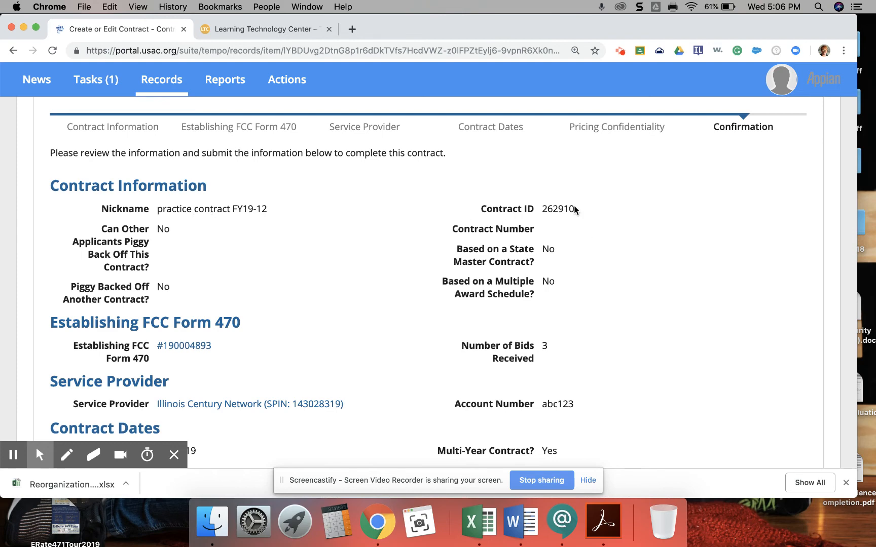
scroll(490, 283, down, 5)
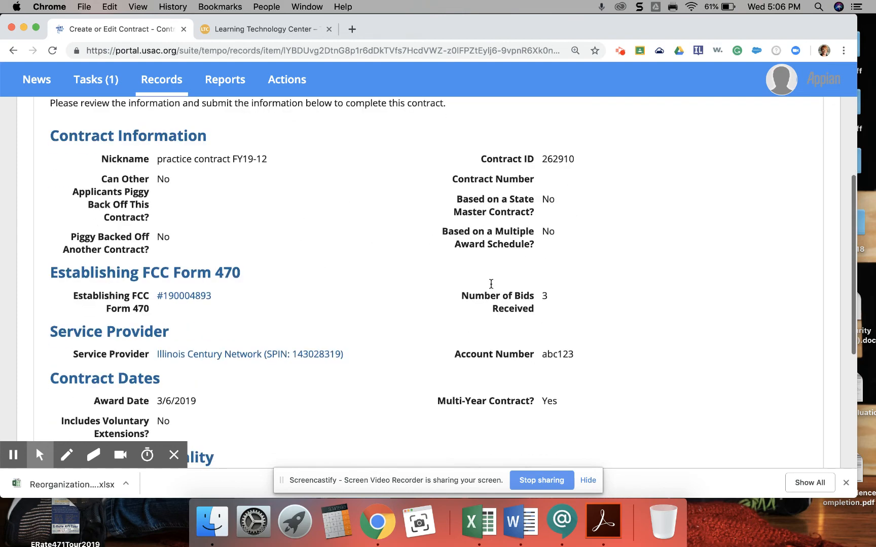
scroll(490, 283, down, 1)
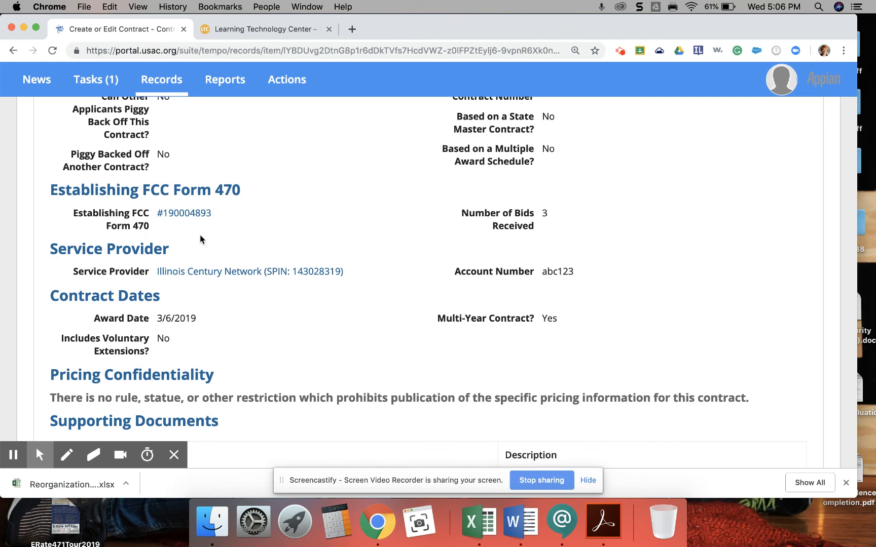
Review the remaining contract summary down to the supporting documents, then save and close the contract as a draft without completing it
scroll(200, 239, down, 3)
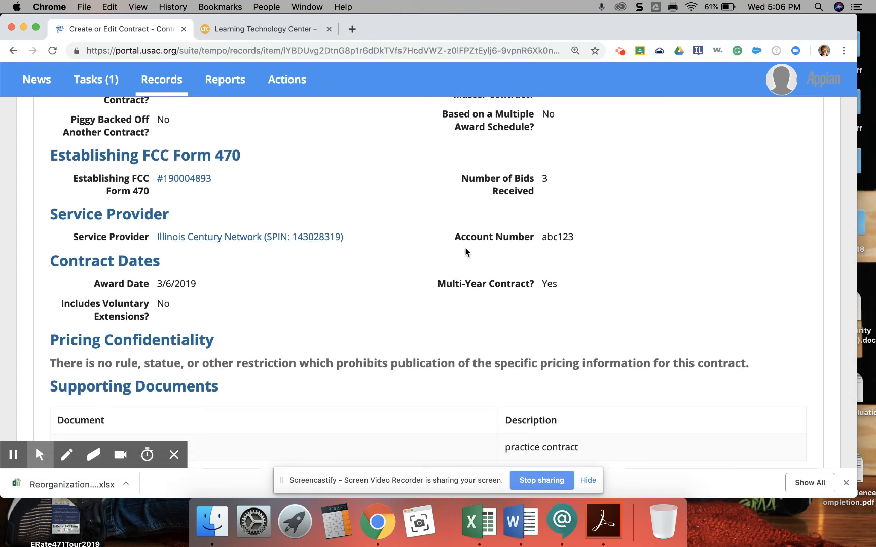
scroll(357, 304, down, 1)
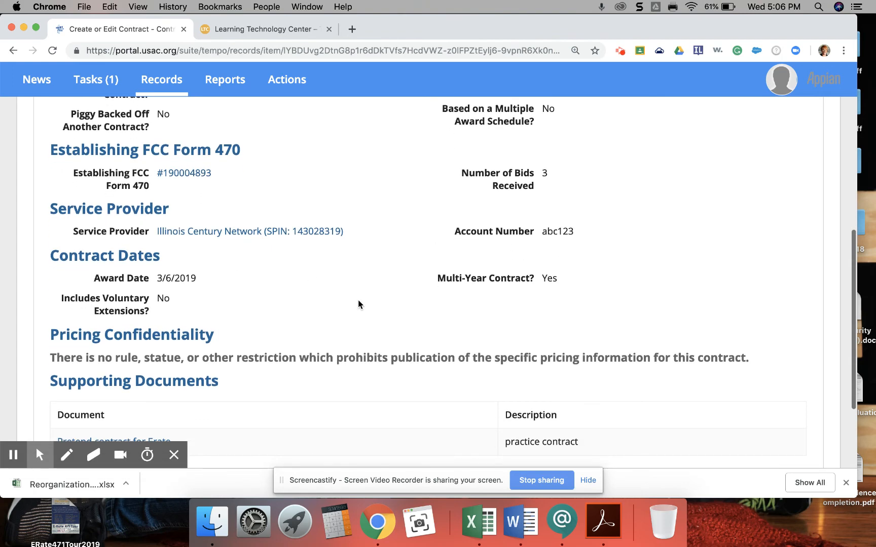
scroll(357, 304, down, 5)
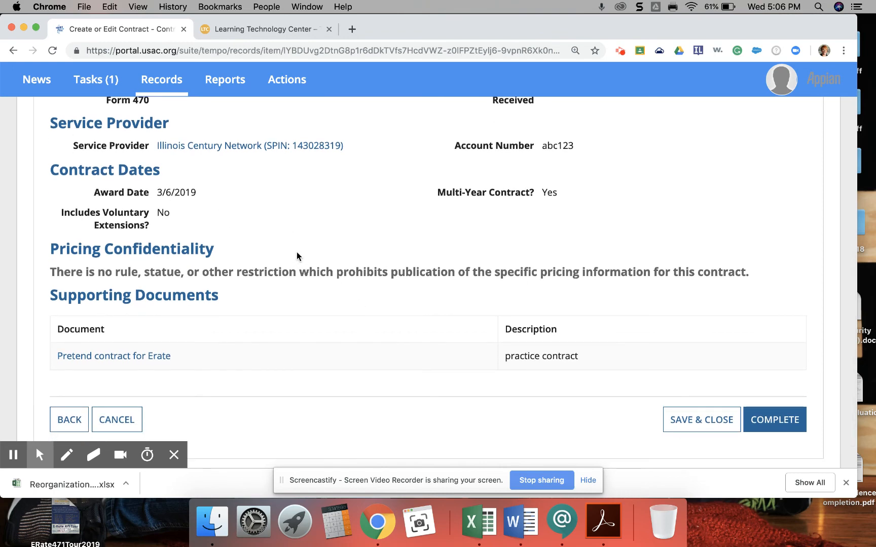
scroll(297, 251, down, 2)
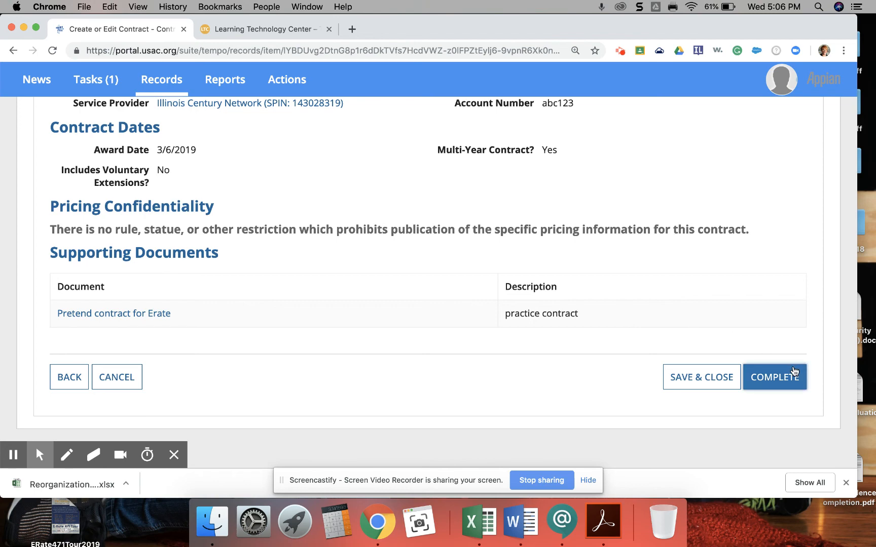
click(717, 381)
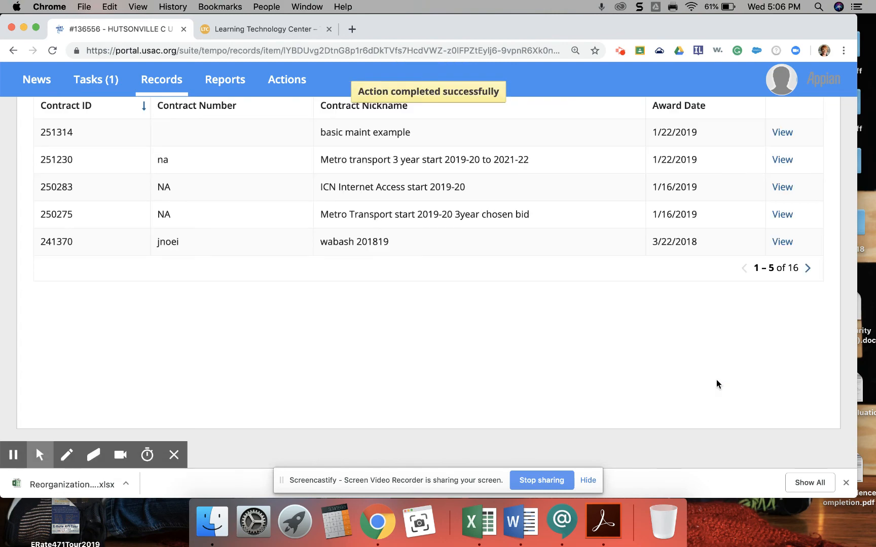
Go to contract management for the school district and open the draft "practice contract FY19-12" for editing
scroll(716, 384, up, 5)
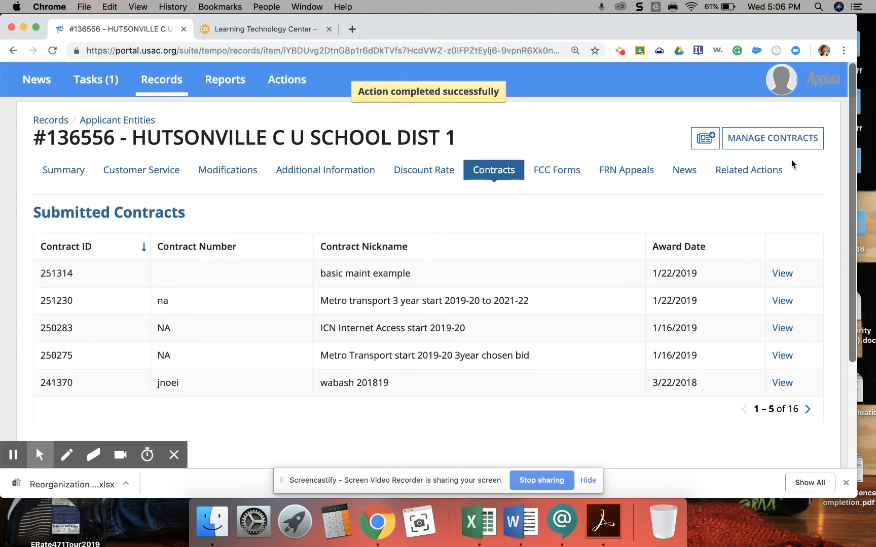
click(778, 141)
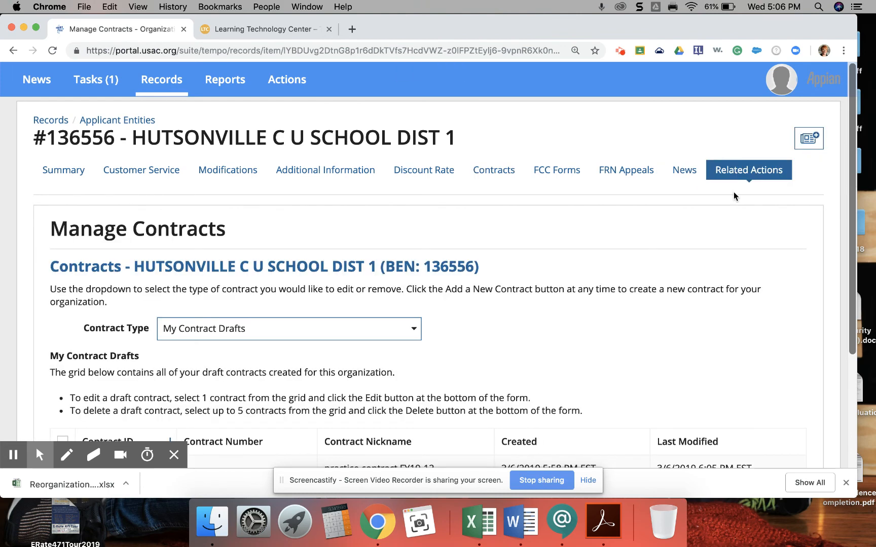
scroll(365, 383, down, 5)
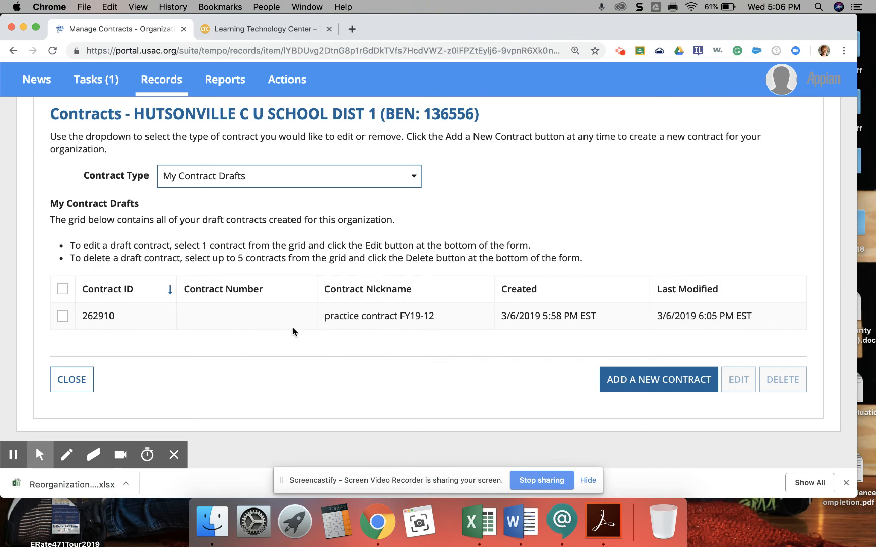
click(63, 316)
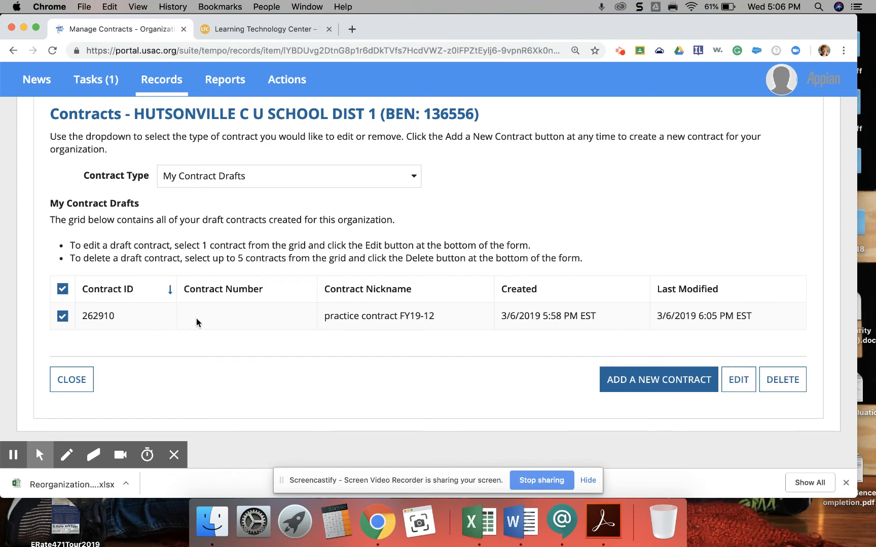
click(741, 380)
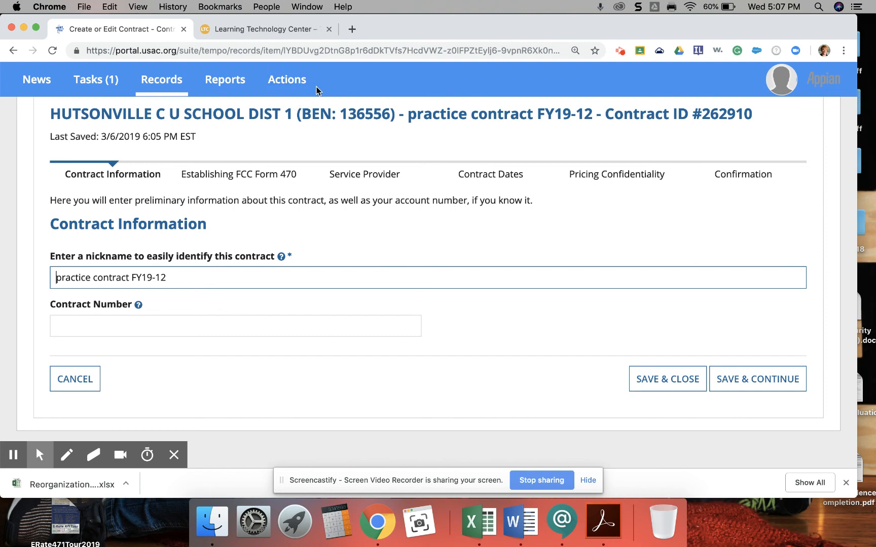
Switch to the open Learning Technology Center of Illinois website
click(277, 32)
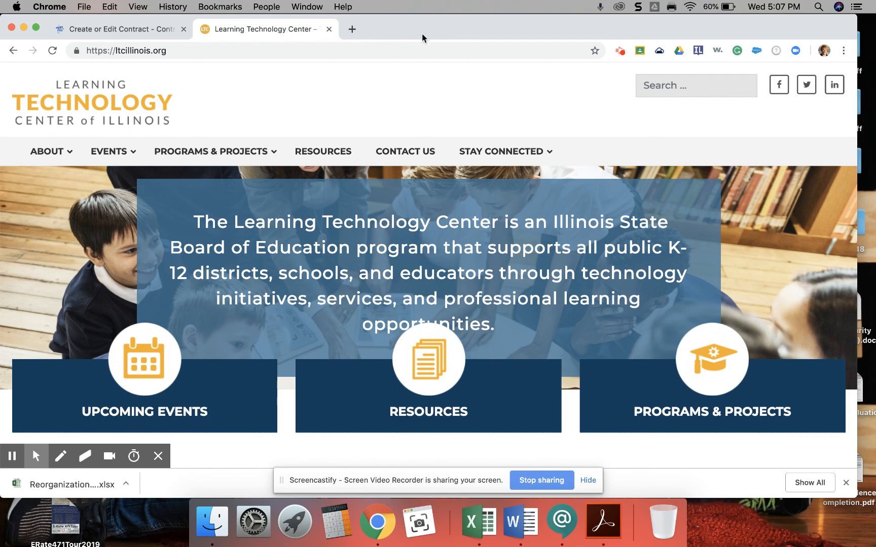
click(620, 52)
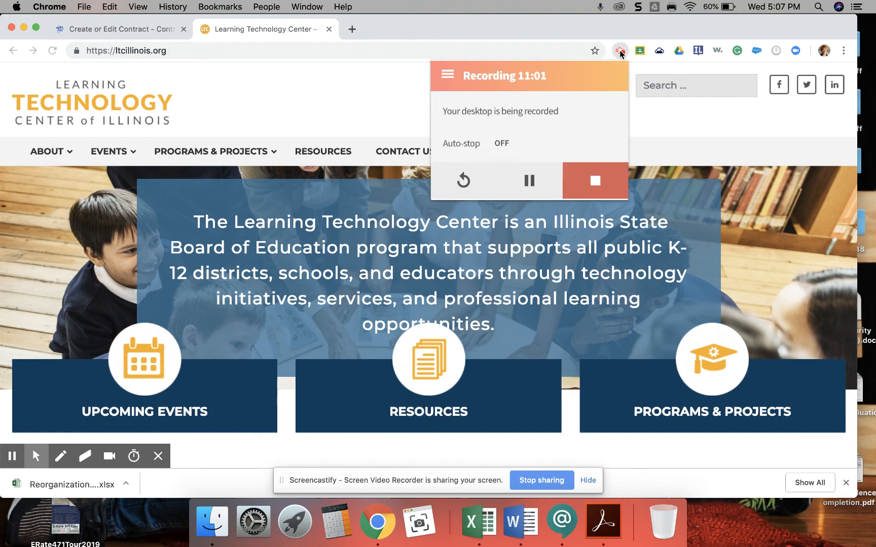